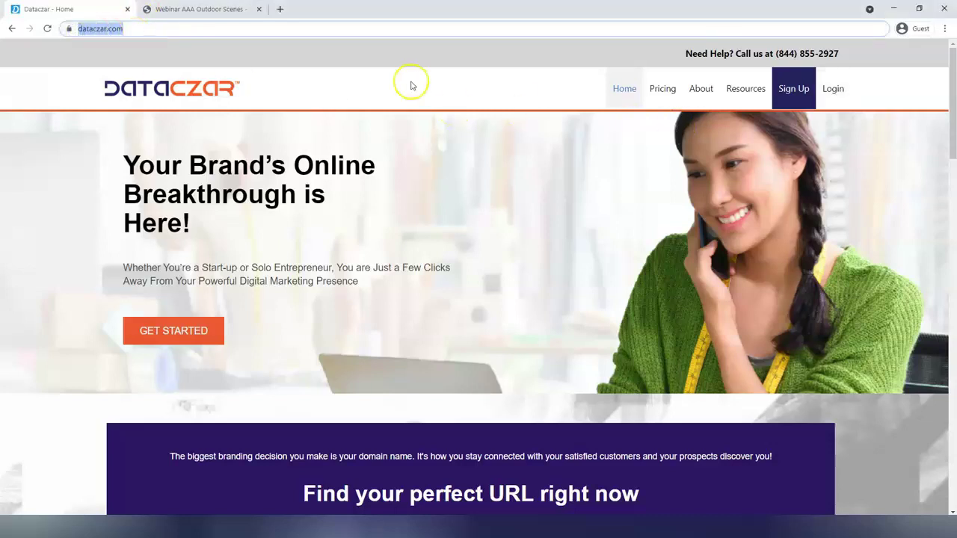
Log in to the Dataczar dashboard, close the home page tab, and open the website section in full screen
{"action": "left_click", "coordinate": [835, 90]}
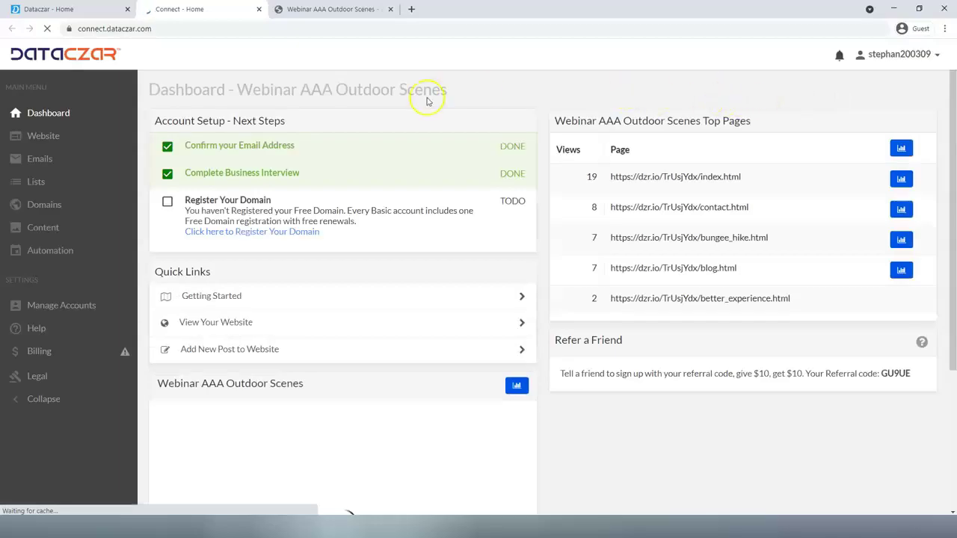
{"action": "left_click", "coordinate": [127, 9]}
{"action": "key", "text": "F11"}
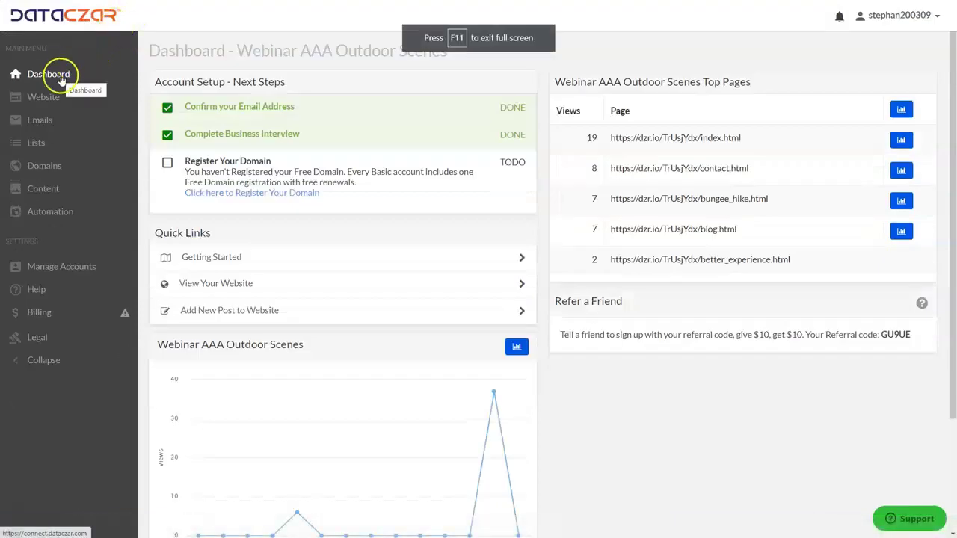
{"action": "left_click", "coordinate": [53, 96]}
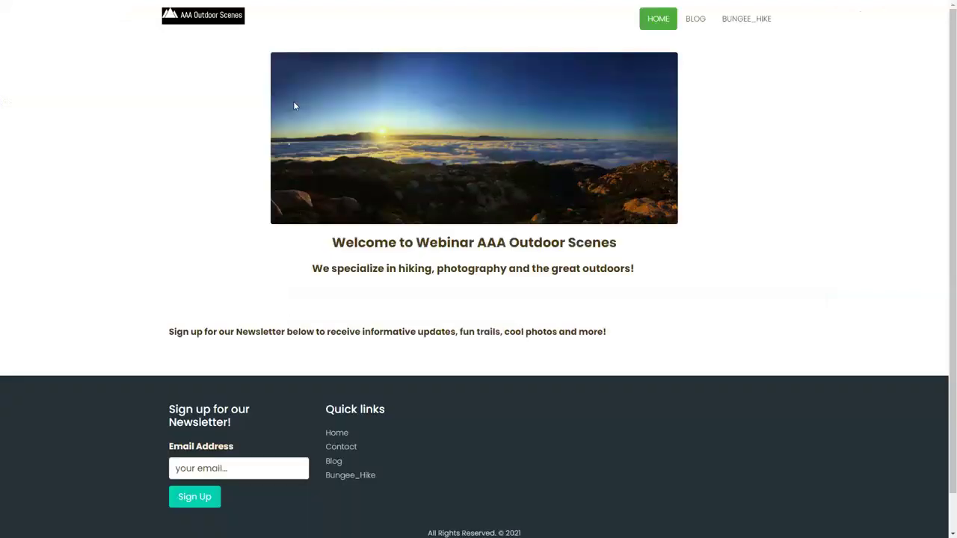
View the live site's Blog page and return to its Home page
{"action": "left_click", "coordinate": [303, 108]}
{"action": "left_click", "coordinate": [694, 21]}
{"action": "scroll", "coordinate": [548, 207], "scroll_direction": "down", "scroll_amount": 4}
{"action": "scroll", "coordinate": [553, 190], "scroll_direction": "up", "scroll_amount": 4}
{"action": "left_click", "coordinate": [665, 21]}
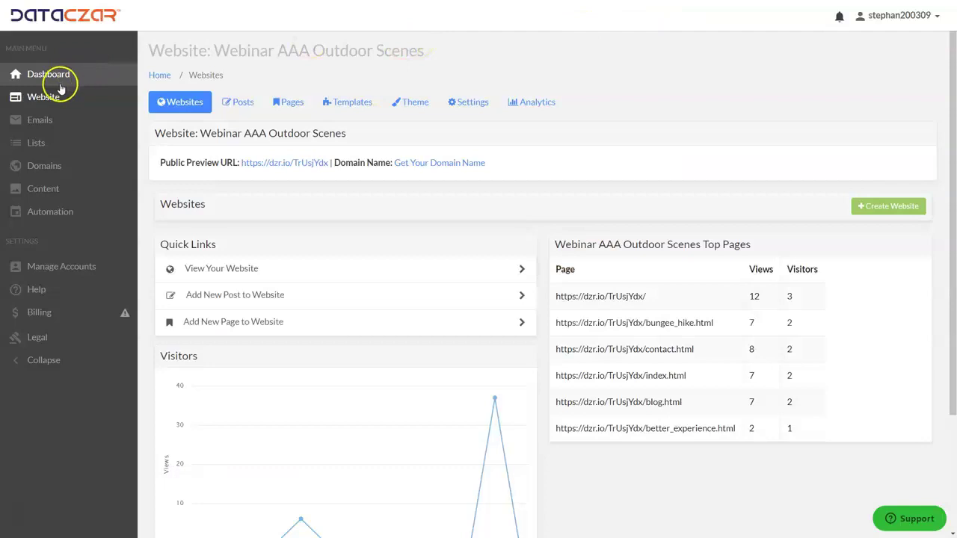
Start a new blank page in the site's Top menu and title it "Better_Experience"
{"action": "left_click", "coordinate": [289, 104]}
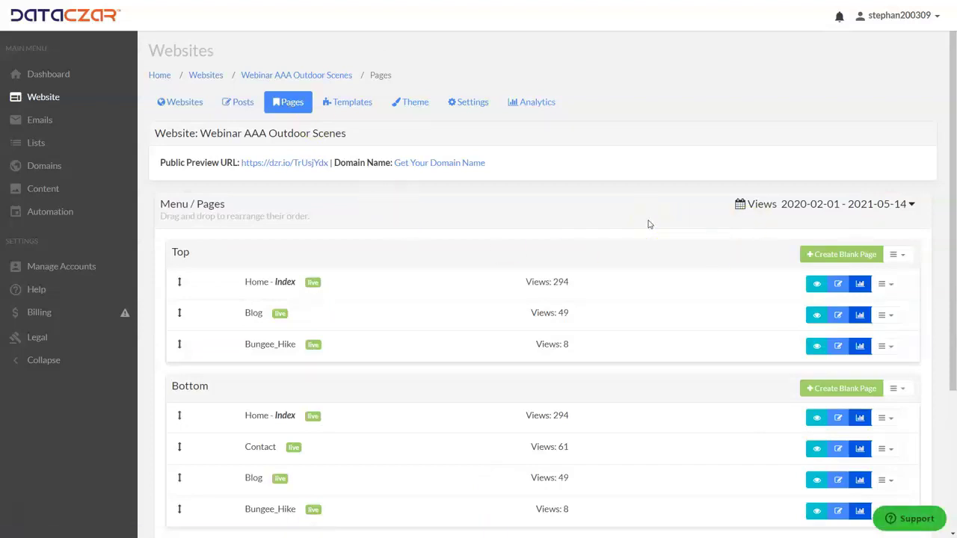
{"action": "left_click", "coordinate": [832, 258]}
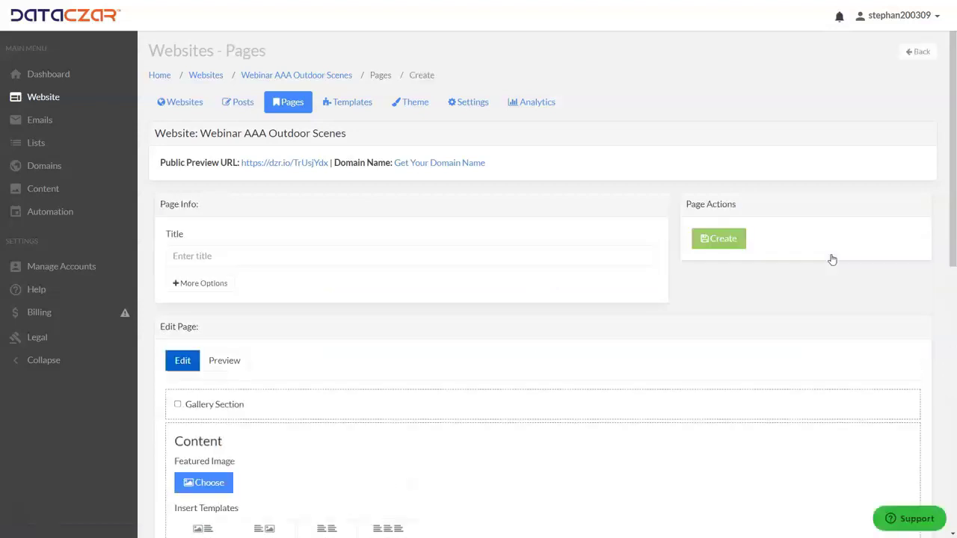
{"action": "left_click", "coordinate": [288, 101]}
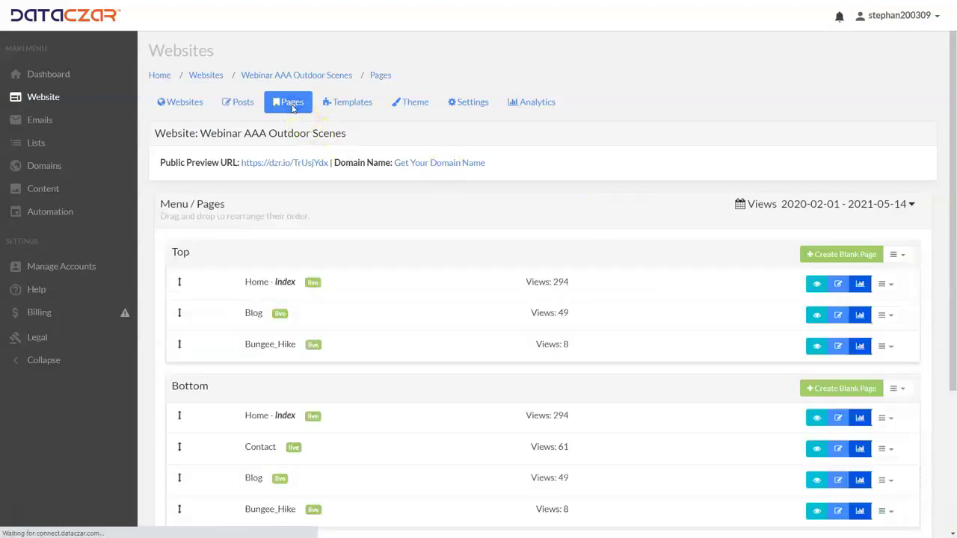
{"action": "left_click", "coordinate": [830, 255]}
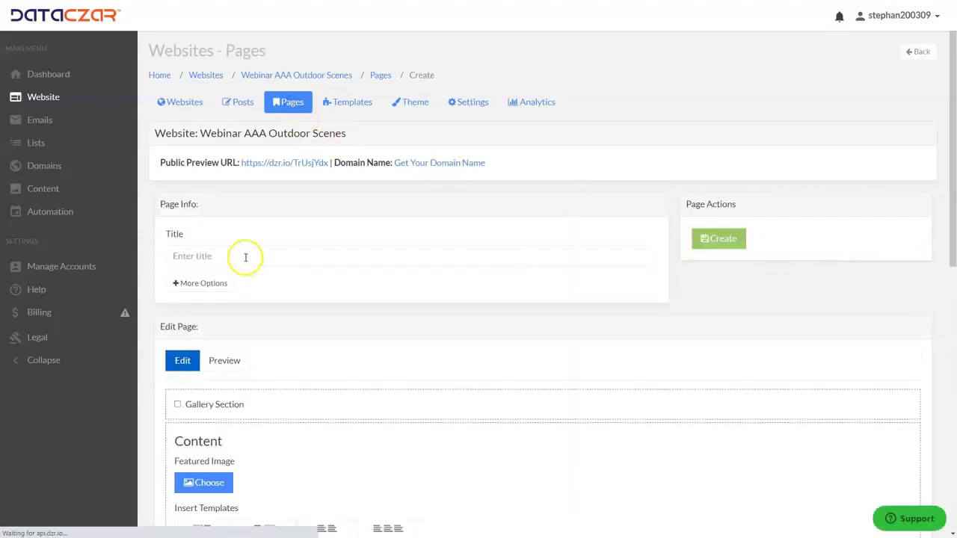
{"action": "left_click", "coordinate": [213, 256]}
{"action": "type", "text": "Better_Experience"}
{"action": "left_click", "coordinate": [177, 262]}
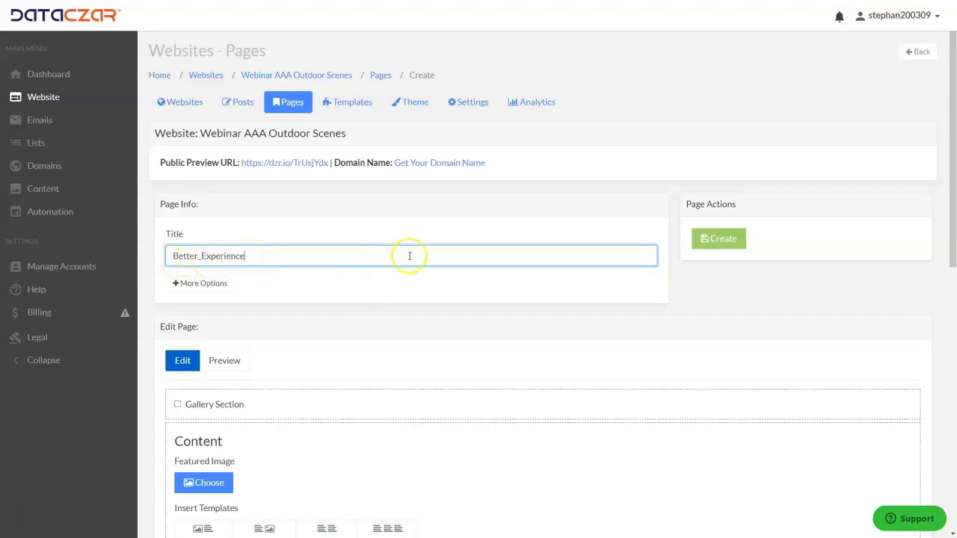
Enter the heading "A Better Hiking Experience" in the page's content editor
{"action": "scroll", "coordinate": [409, 256], "scroll_direction": "down", "scroll_amount": 1}
{"action": "scroll", "coordinate": [409, 256], "scroll_direction": "down", "scroll_amount": 5}
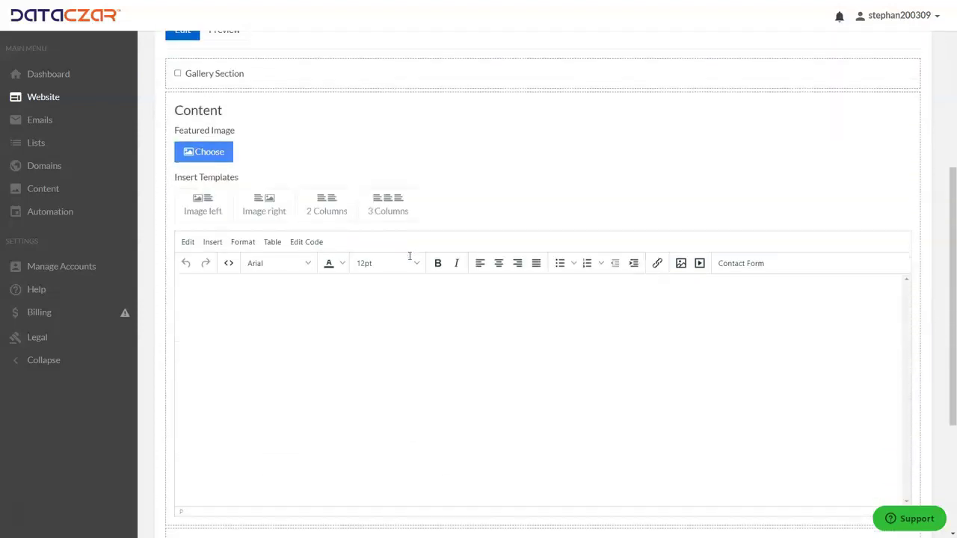
{"action": "left_click", "coordinate": [511, 244]}
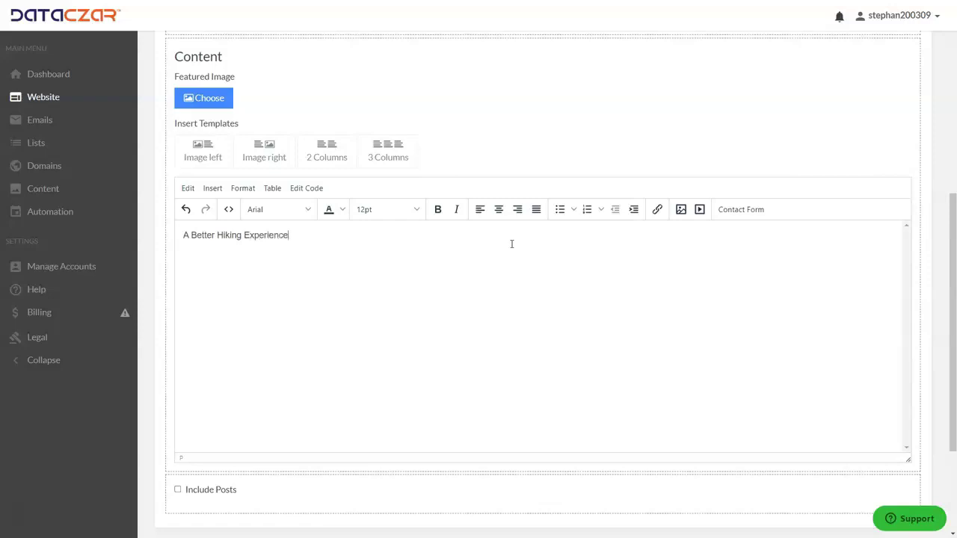
Format the heading "A Better Hiking Experience" as bold, 18pt, centered and red
{"action": "left_click_drag", "start_coordinate": [317, 231], "coordinate": [165, 233]}
{"action": "left_click", "coordinate": [437, 209]}
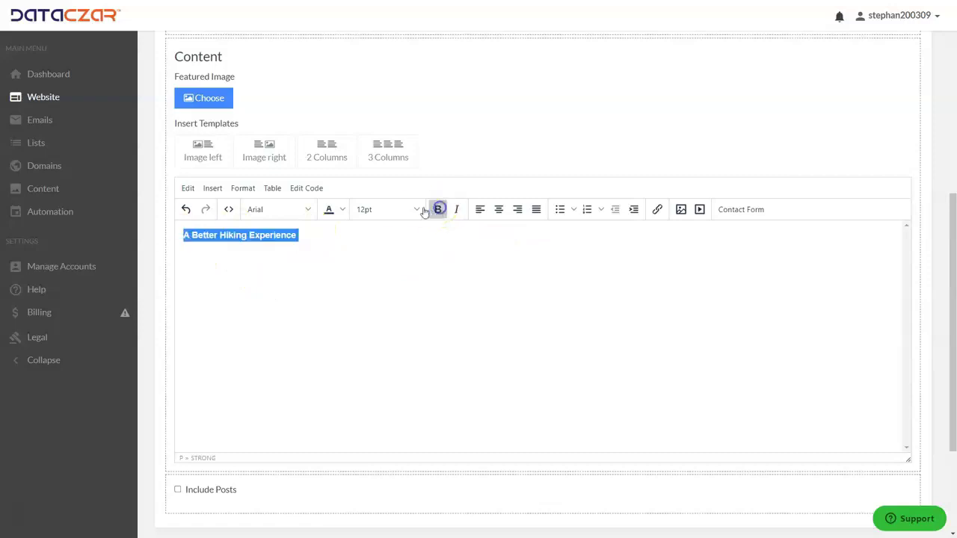
{"action": "left_click", "coordinate": [416, 209]}
{"action": "left_click", "coordinate": [366, 318]}
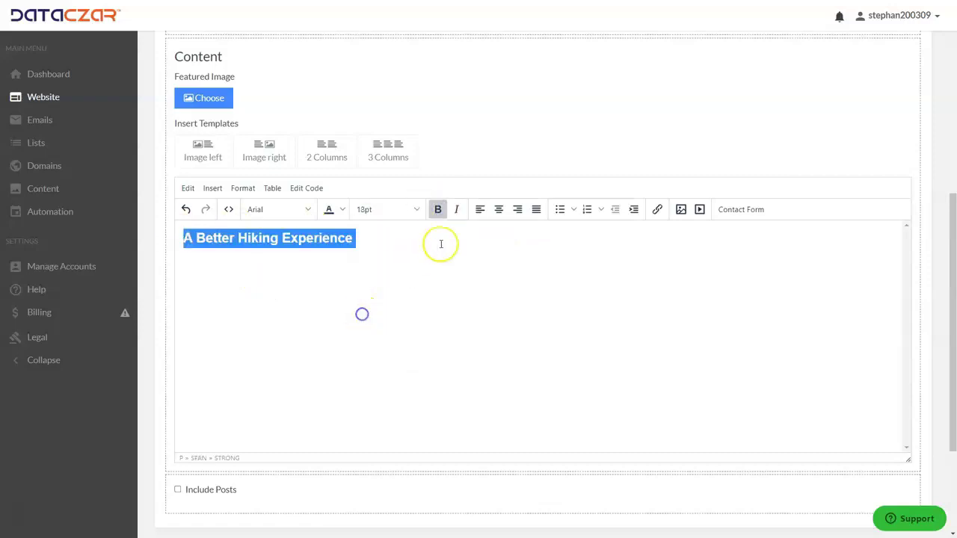
{"action": "left_click", "coordinate": [499, 210]}
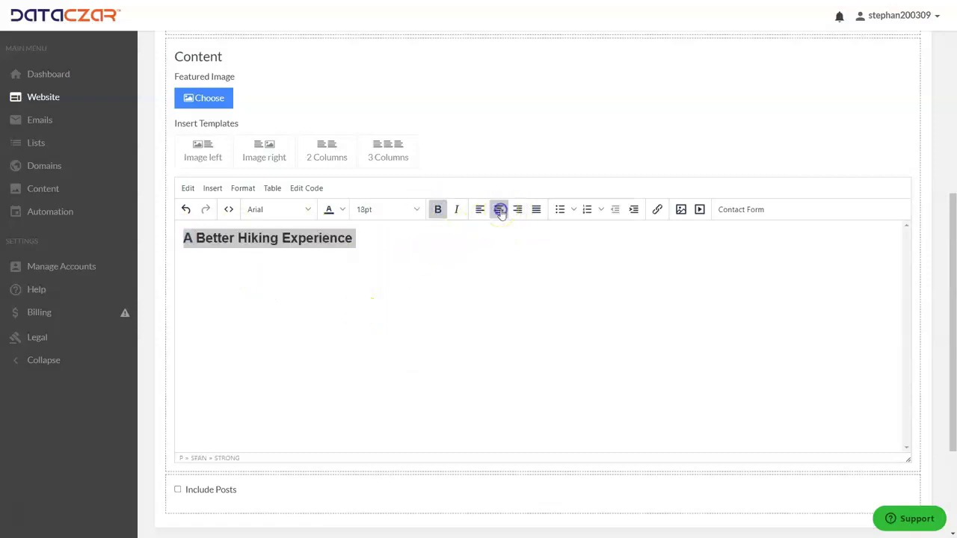
{"action": "left_click", "coordinate": [342, 210]}
{"action": "left_click", "coordinate": [358, 262]}
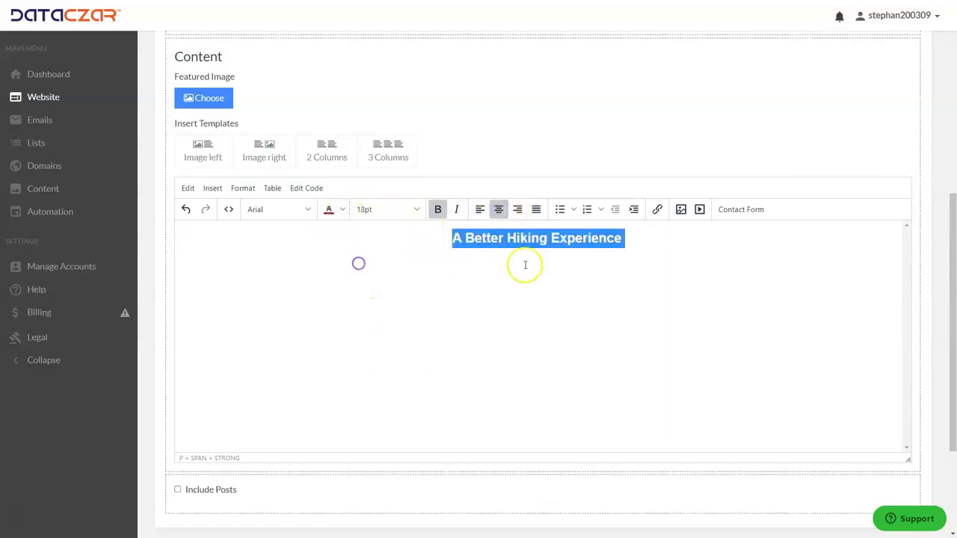
Insert the 2 Columns template on a new line below the heading
{"action": "left_click", "coordinate": [653, 239]}
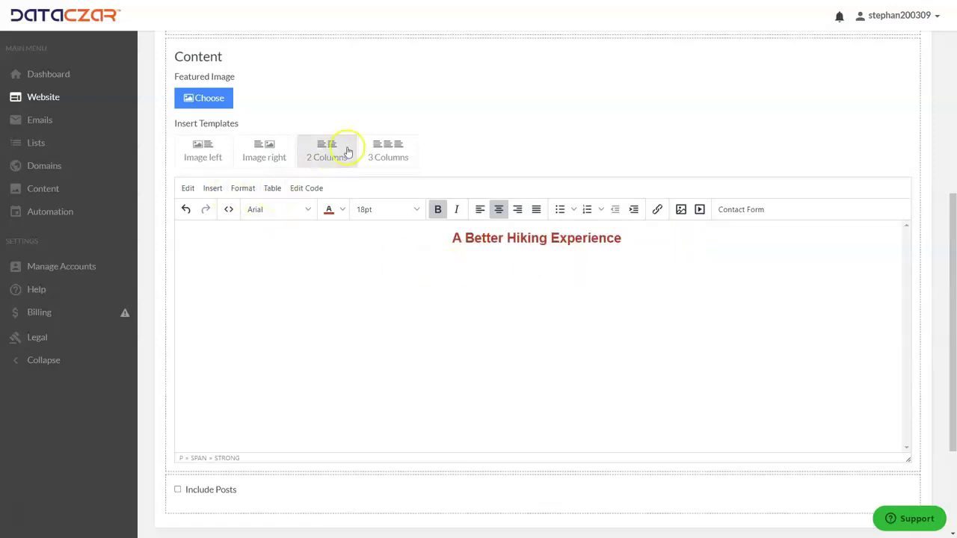
{"action": "left_click", "coordinate": [408, 159]}
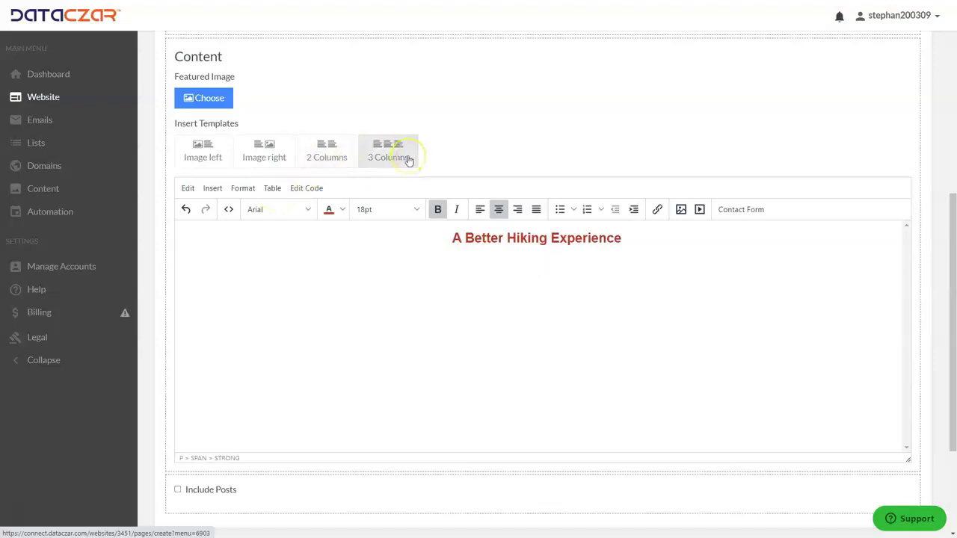
{"action": "left_click", "coordinate": [408, 159]}
{"action": "left_click", "coordinate": [327, 159]}
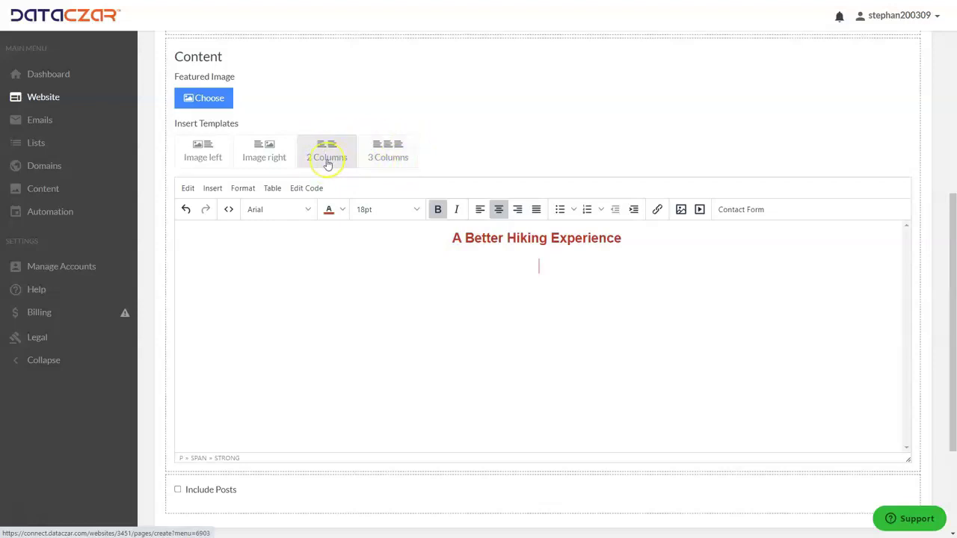
{"action": "left_click", "coordinate": [327, 161]}
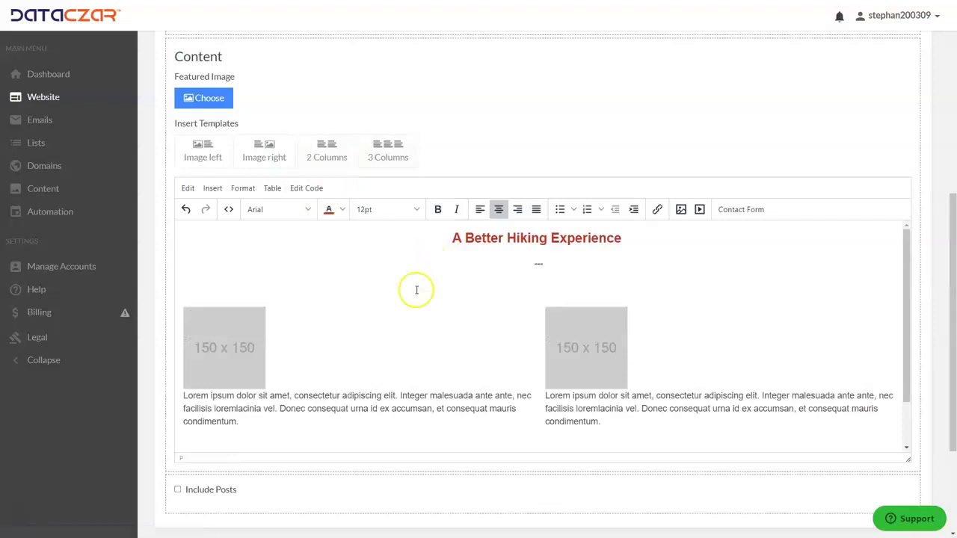
Replace the left column's placeholder image with the giant sequoia trees photo from My Images
{"action": "left_click", "coordinate": [216, 350]}
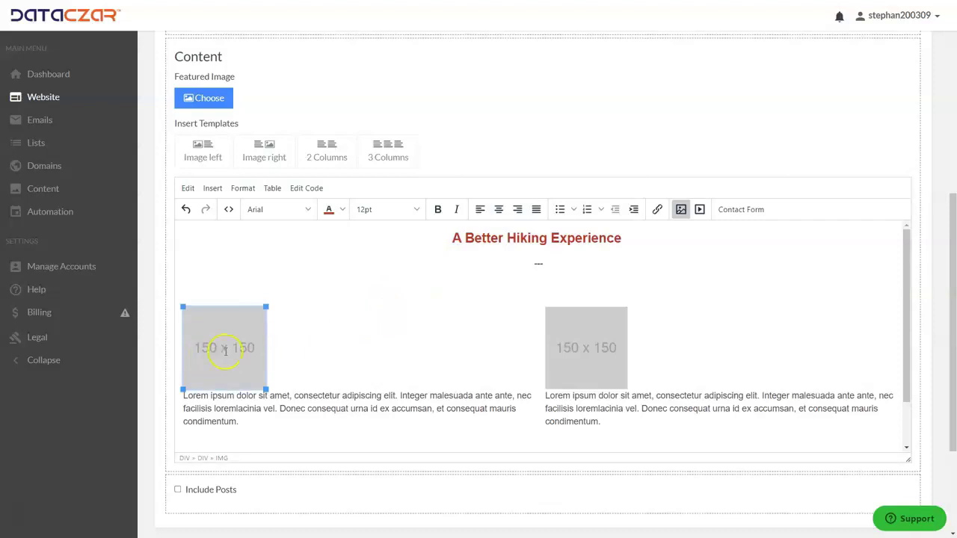
{"action": "left_click", "coordinate": [681, 210]}
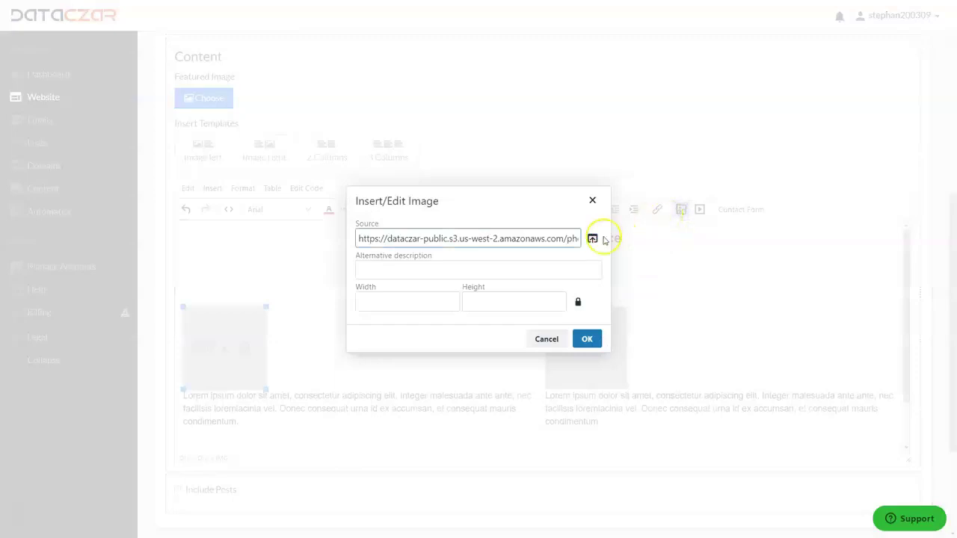
{"action": "left_click", "coordinate": [593, 239]}
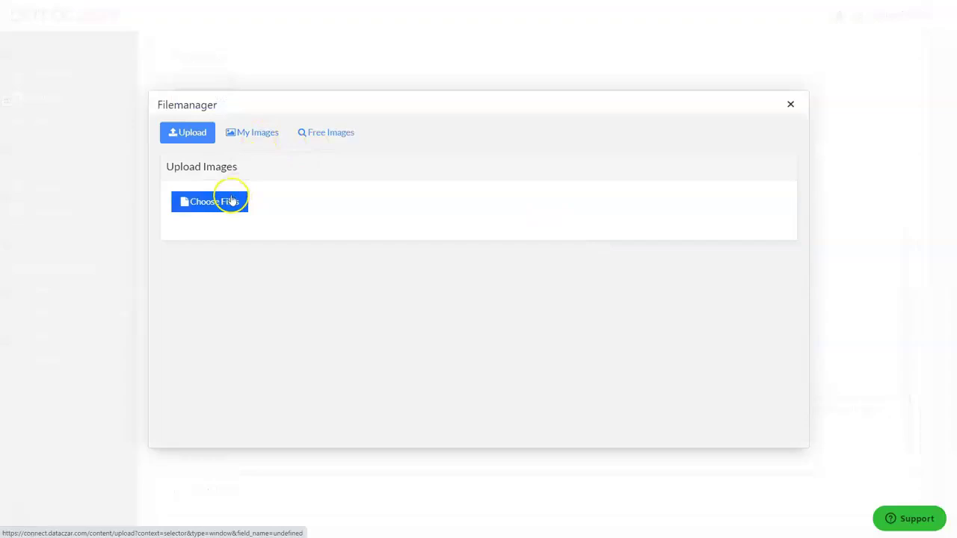
{"action": "left_click", "coordinate": [257, 132]}
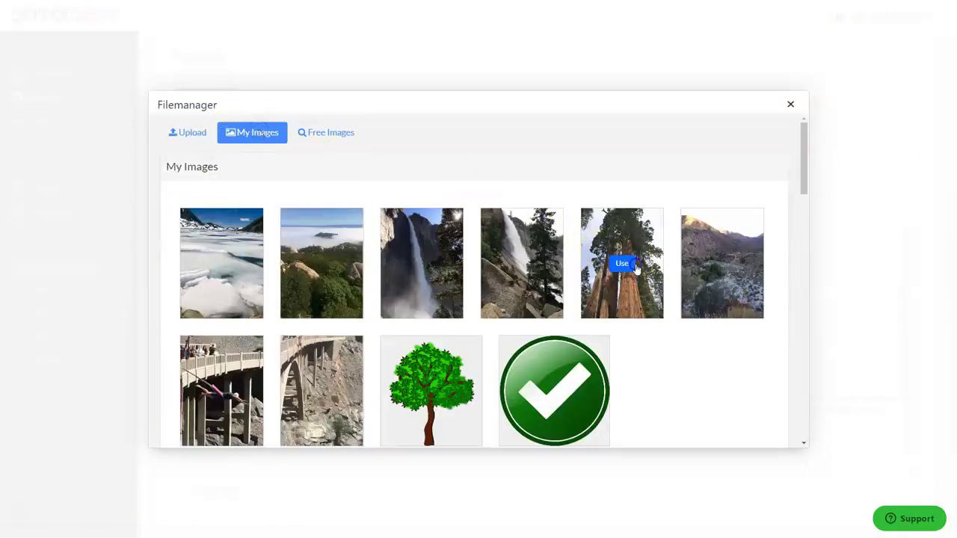
{"action": "left_click", "coordinate": [636, 267]}
{"action": "left_click", "coordinate": [589, 342]}
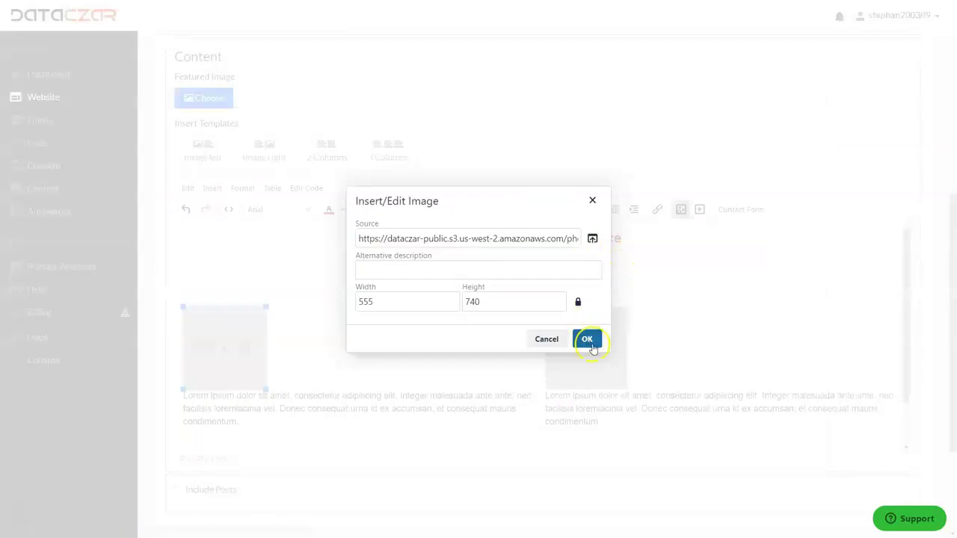
{"action": "left_click", "coordinate": [596, 353]}
Replace the right column's placeholder image with the photo of a waterfall beside a pine tree from My Images
{"action": "left_click", "coordinate": [678, 212]}
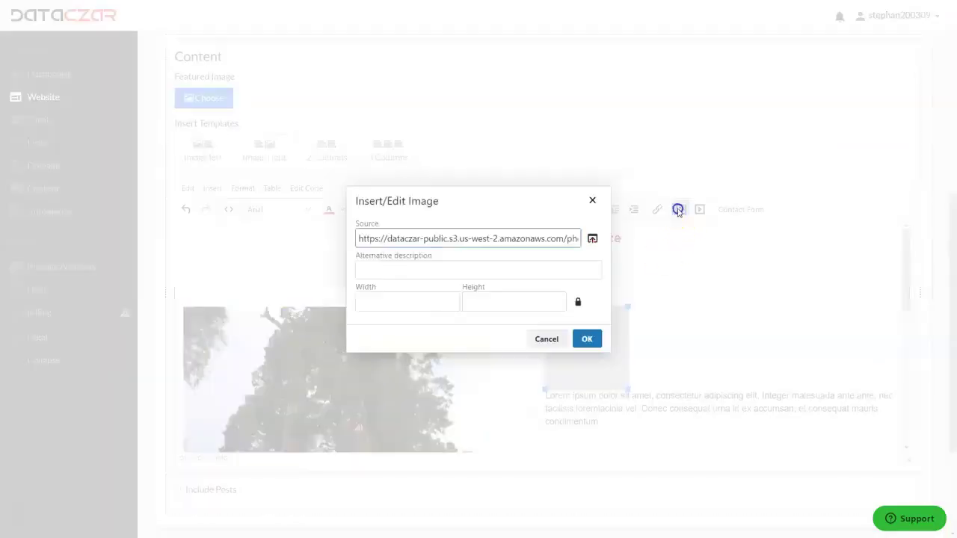
{"action": "left_click", "coordinate": [591, 237]}
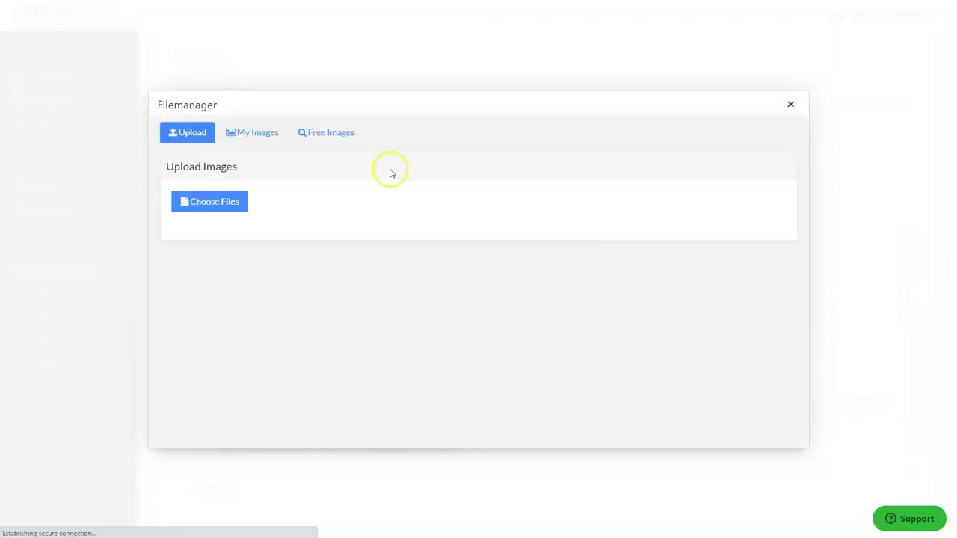
{"action": "left_click", "coordinate": [255, 133]}
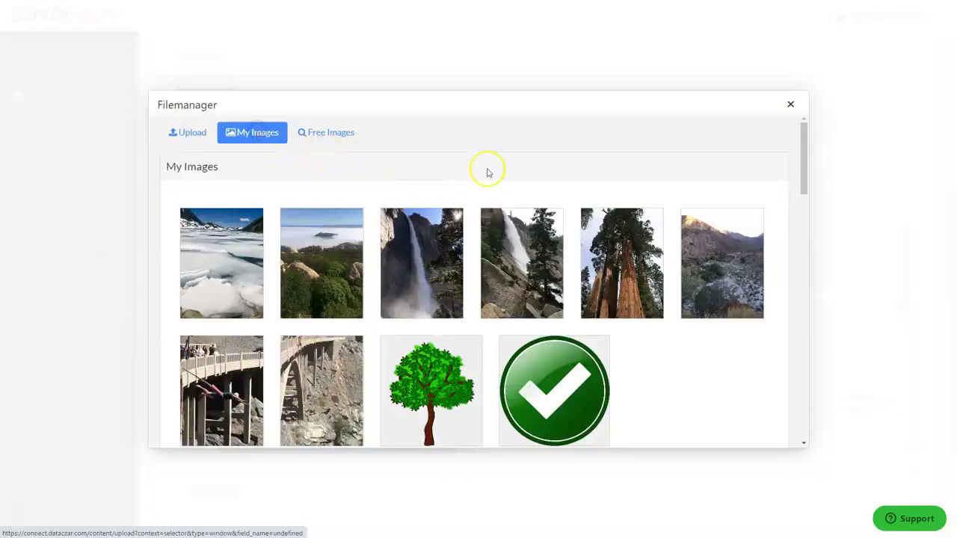
{"action": "left_click", "coordinate": [521, 263]}
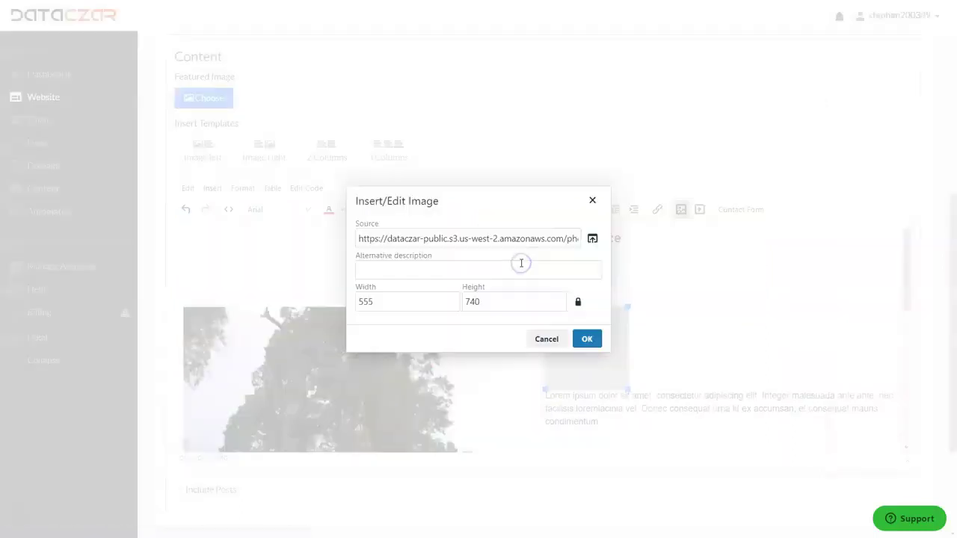
{"action": "left_click", "coordinate": [585, 339]}
Replace the left column's placeholder text with the trailhead tips beginning "Getting to and finding the trailhead is the most important way"
{"action": "scroll", "coordinate": [453, 278], "scroll_direction": "down", "scroll_amount": 3}
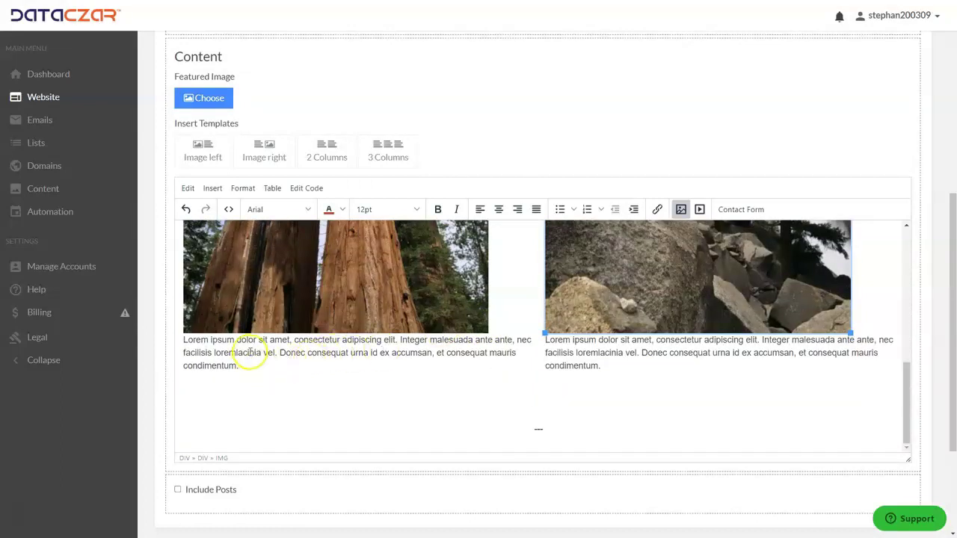
{"action": "left_click", "coordinate": [246, 369]}
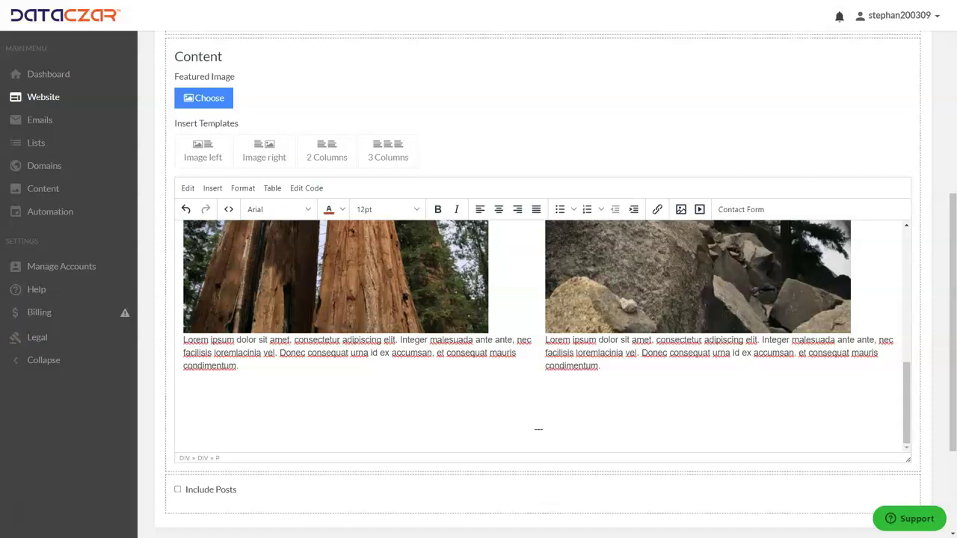
{"action": "left_click_drag", "start_coordinate": [246, 367], "coordinate": [185, 344]}
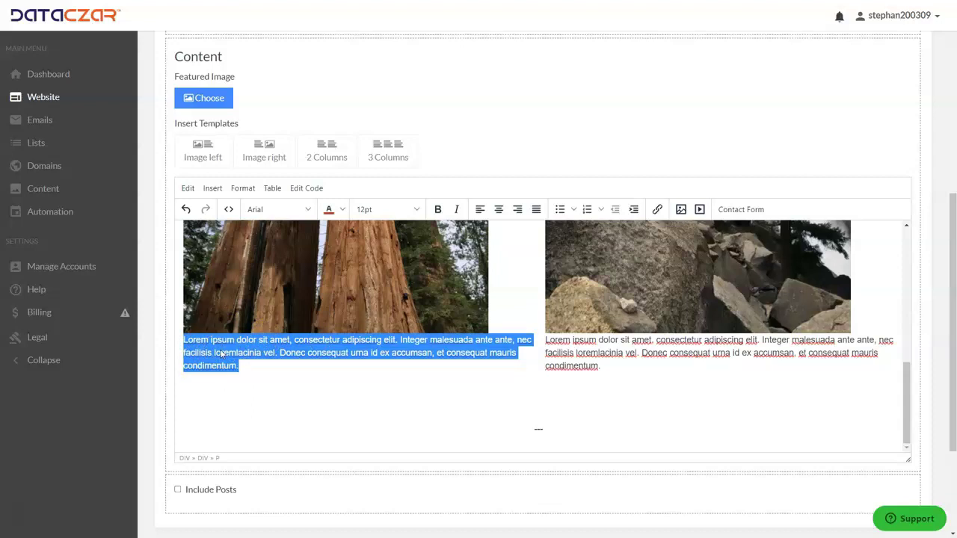
{"action": "type", "text": "Getting to and finding the trailhead is the most important way to get your day off to a great start! Here's a list of things you need to know: Search the web and find GPS Coordinates for a specific address.  Add the address to your notes on your phone so you simply click the address to load.  Be sure to include city, state, zip and all should work well.  Test it out before you leave! For example Forest Falls / Vivian Creek Trail / San Gorgonio - use this address:  41900 Falls Rd Forest Falls, CA 9233 Be sure to familiarize yourself with directions as sometimes there are no Internet connections.  It's best to review and make notes of where you are headed. Knowing the parking situation is crucial.  If it's a small parking area and a popular hike then get there early!! Earlier is better as a rule of thumb.  For certain hikes such a San Gorgonio via Vivian Creek Trail you'll want to arrive @ dark.  If your target time is 5:30 a.m. then get there at 5:00 a.m.  This sounds crazy but it's necessary.  When you grab the last spot as others are finding alternate parking you'll be glad you did."}
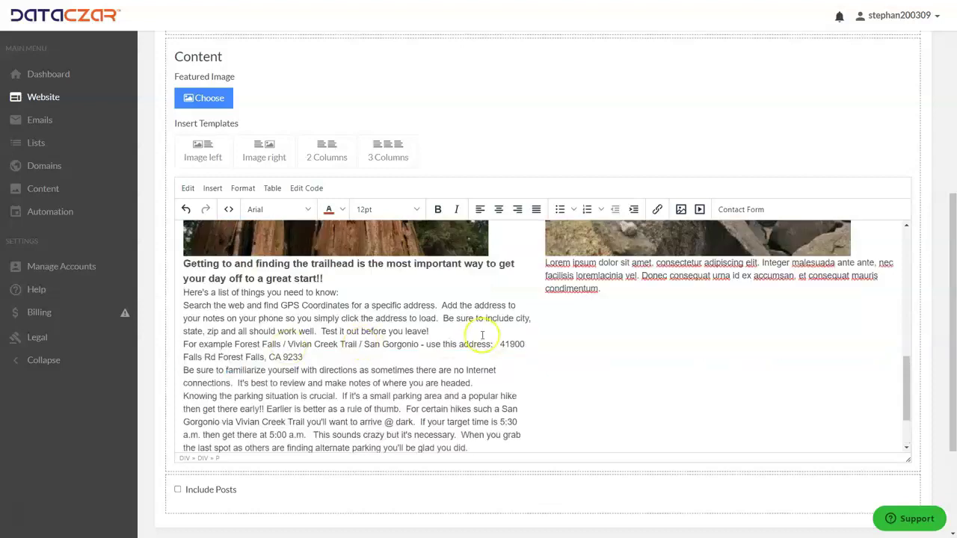
Replace the right column's placeholder text with the tips beginning "Running and hiking to stay in shape."
{"action": "scroll", "coordinate": [357, 334], "scroll_direction": "down", "scroll_amount": 2}
{"action": "scroll", "coordinate": [357, 334], "scroll_direction": "up", "scroll_amount": 3}
{"action": "scroll", "coordinate": [357, 334], "scroll_direction": "down", "scroll_amount": 1}
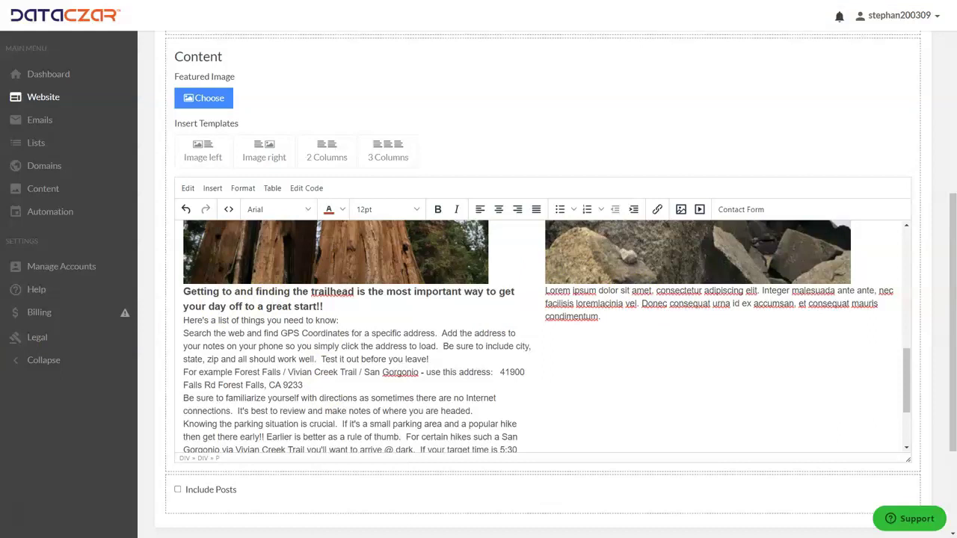
{"action": "left_click_drag", "start_coordinate": [603, 318], "coordinate": [548, 294]}
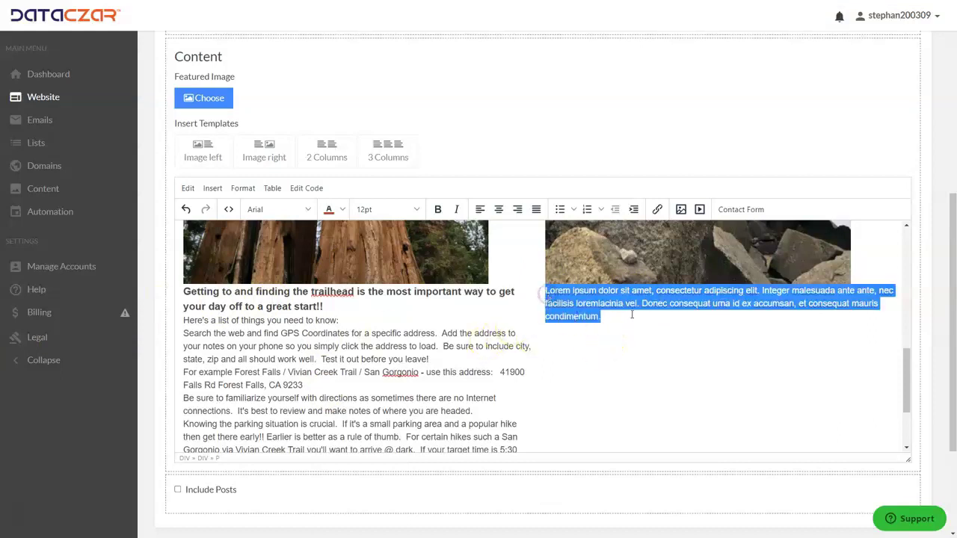
{"action": "key", "text": "BackSpace"}
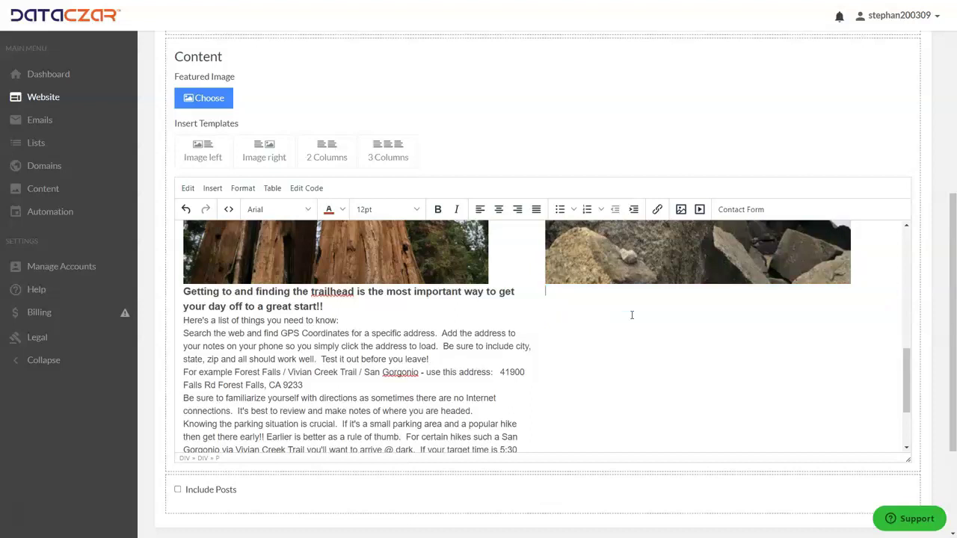
{"action": "type", "text": "Running and hiking to stay in shape. If you're training for a big climb then let me suggest mixing in some runs to improve your stamina.  Be careful though as to use proper technique and be aware of your body to prevent injury. I've found personally that hiking helps build core strength for running and the running builds stamina for hiking.  These two benefit each other so try running to really kick things into gear.  Mixing in a few runs a week can do wonders for your hiking stamina. My advice is to start slow and easy!! If you're already a runner then great (and we know some of you are trail runners).  My personal routine is to run a 5K about four or five times per week.  My best advice is to do what works for YOU.  Running may not be the cross-training for you. You may prefer to just hike and that's perfect too because that's what works for YOU.  However, if you'd like to mix in some runs and you're not already doing so then go for it!  Remember to start slow and build up over time and you'll find what works best for YOU!"}
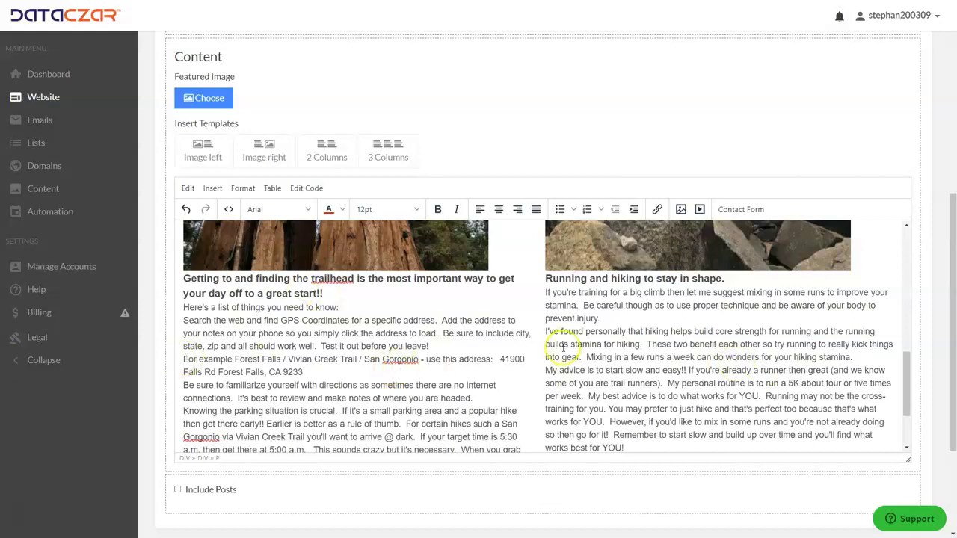
Delete the dashes and the extra blank line between the "A Better Hiking Experience" heading and the two images
{"action": "scroll", "coordinate": [565, 349], "scroll_direction": "up", "scroll_amount": 3}
{"action": "scroll", "coordinate": [566, 348], "scroll_direction": "down", "scroll_amount": 4}
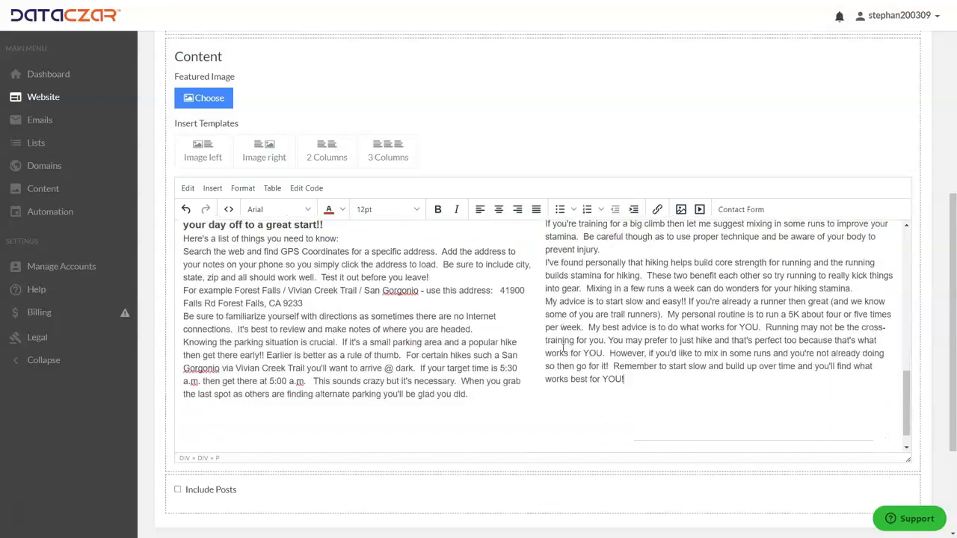
{"action": "scroll", "coordinate": [549, 320], "scroll_direction": "up", "scroll_amount": 5}
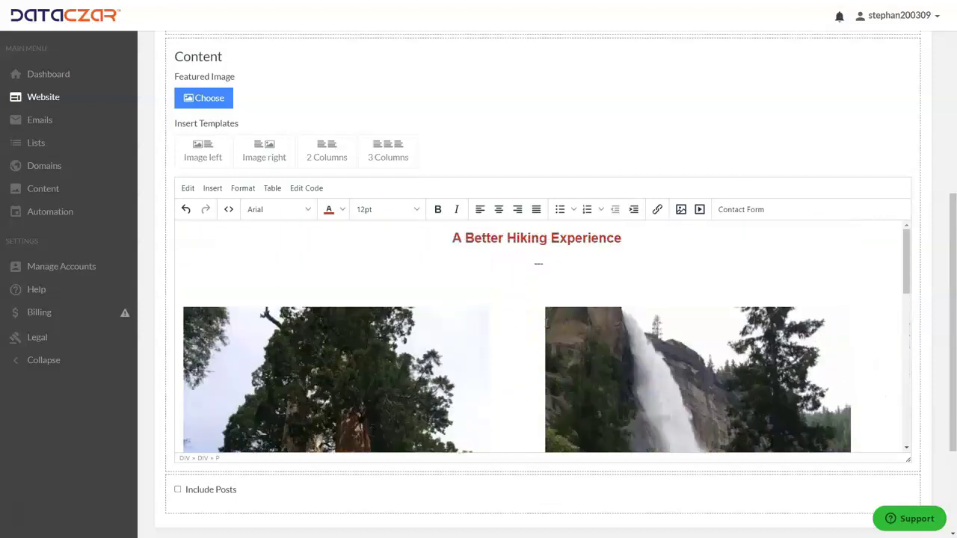
{"action": "left_click", "coordinate": [544, 262]}
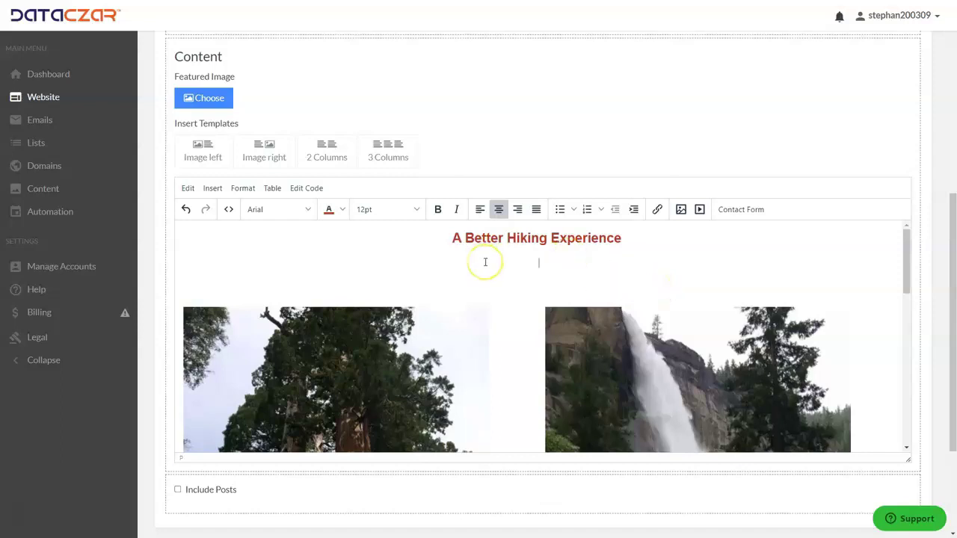
{"action": "key", "text": "Delete"}
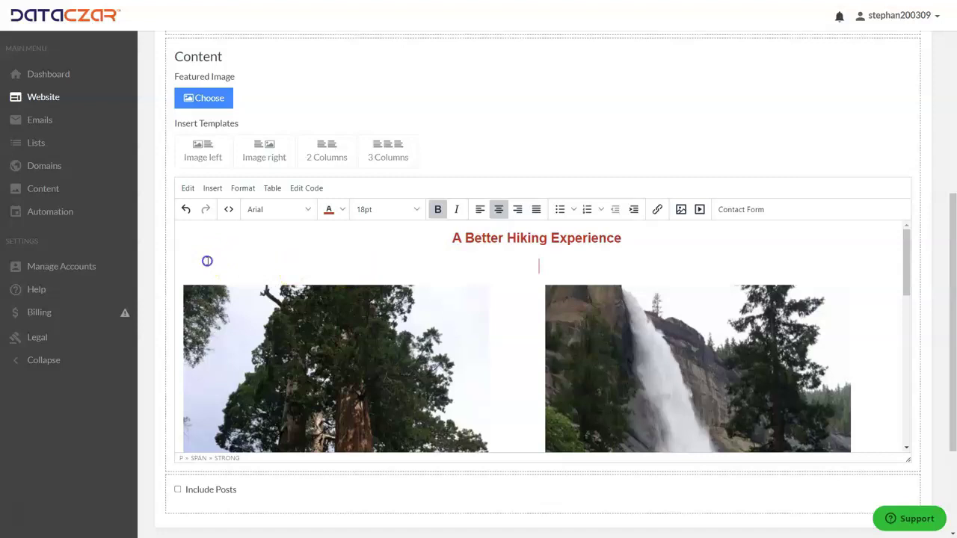
Insert the 3 Columns template on the blank line below the two columns of hiking tips
{"action": "scroll", "coordinate": [224, 270], "scroll_direction": "down", "scroll_amount": 1}
{"action": "scroll", "coordinate": [231, 278], "scroll_direction": "up", "scroll_amount": 1}
{"action": "scroll", "coordinate": [532, 301], "scroll_direction": "down", "scroll_amount": 10}
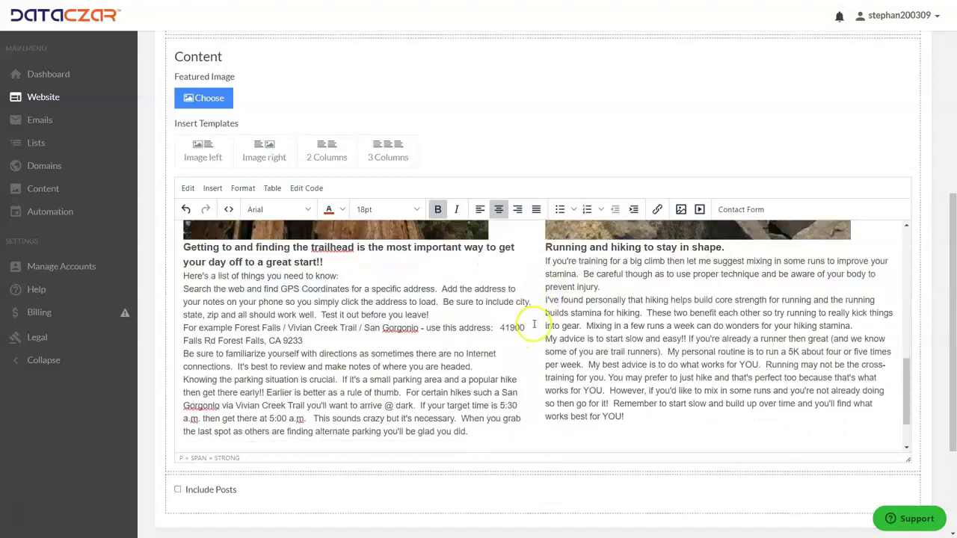
{"action": "left_click", "coordinate": [553, 431]}
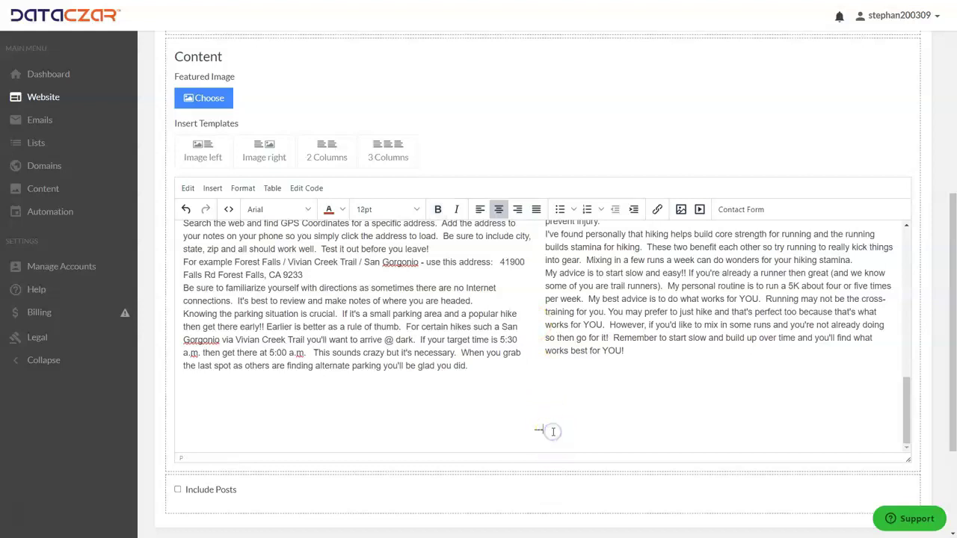
{"action": "left_click", "coordinate": [569, 411]}
{"action": "scroll", "coordinate": [570, 410], "scroll_direction": "up", "scroll_amount": 1}
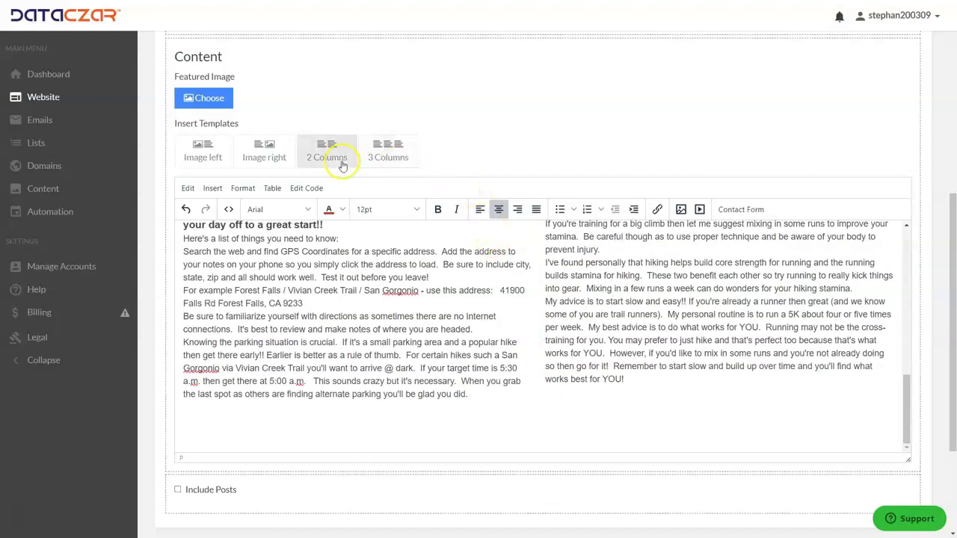
{"action": "left_click", "coordinate": [399, 156]}
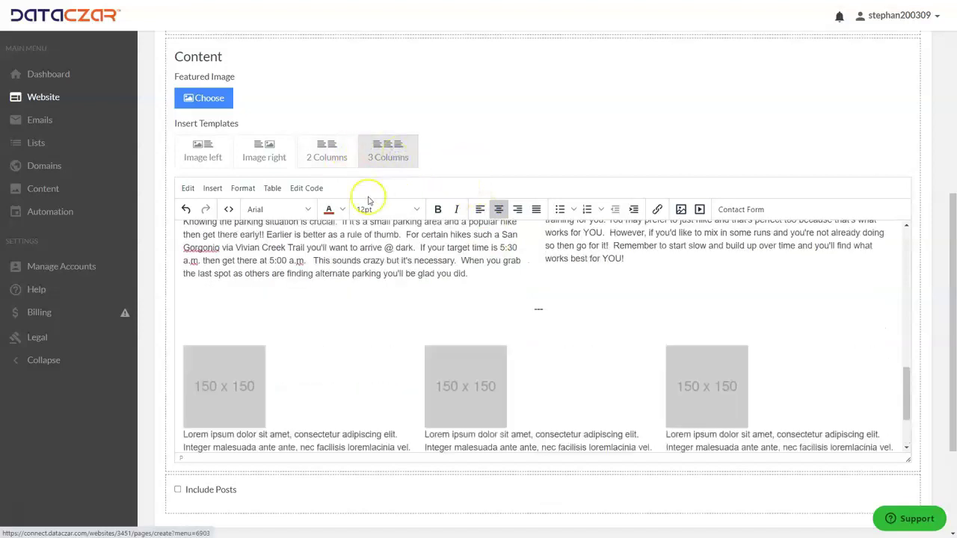
Replace the first of the three placeholder images with the tall waterfall photo with the sunlit tree from My Images
{"action": "left_click", "coordinate": [223, 385]}
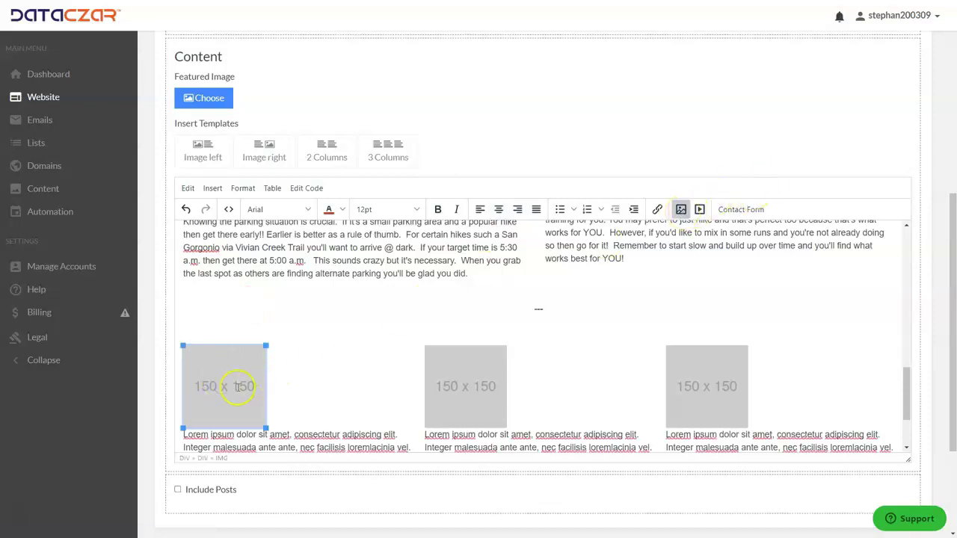
{"action": "left_click", "coordinate": [680, 210]}
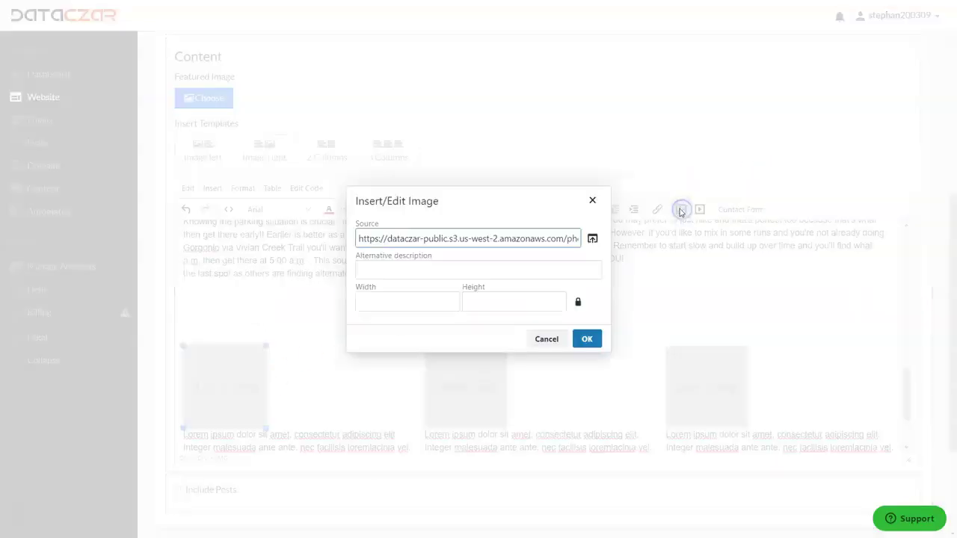
{"action": "left_click", "coordinate": [592, 238]}
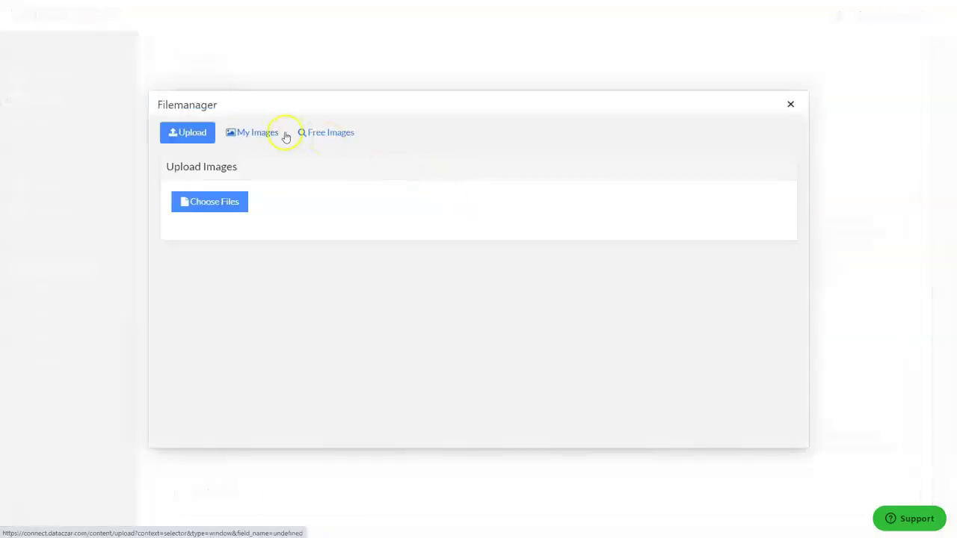
{"action": "left_click", "coordinate": [271, 134]}
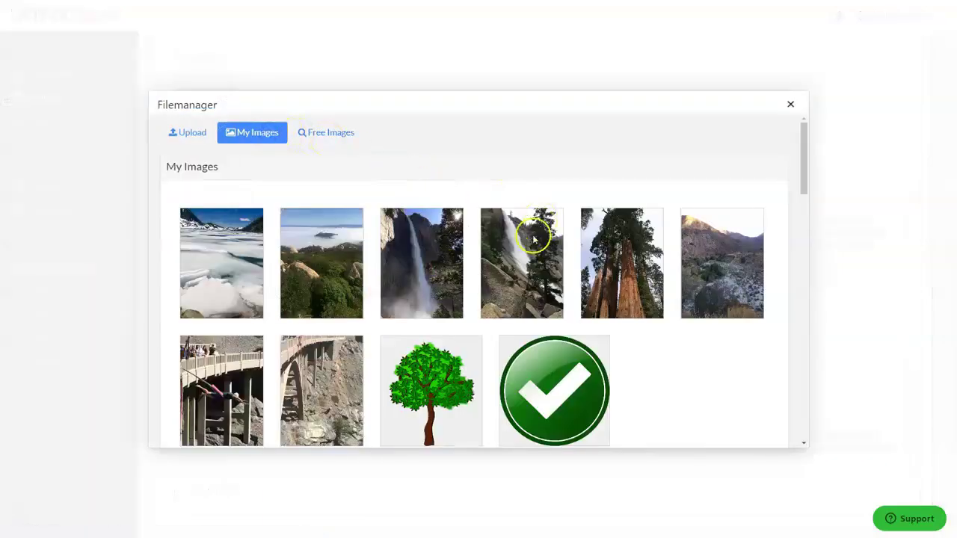
{"action": "left_click", "coordinate": [420, 263]}
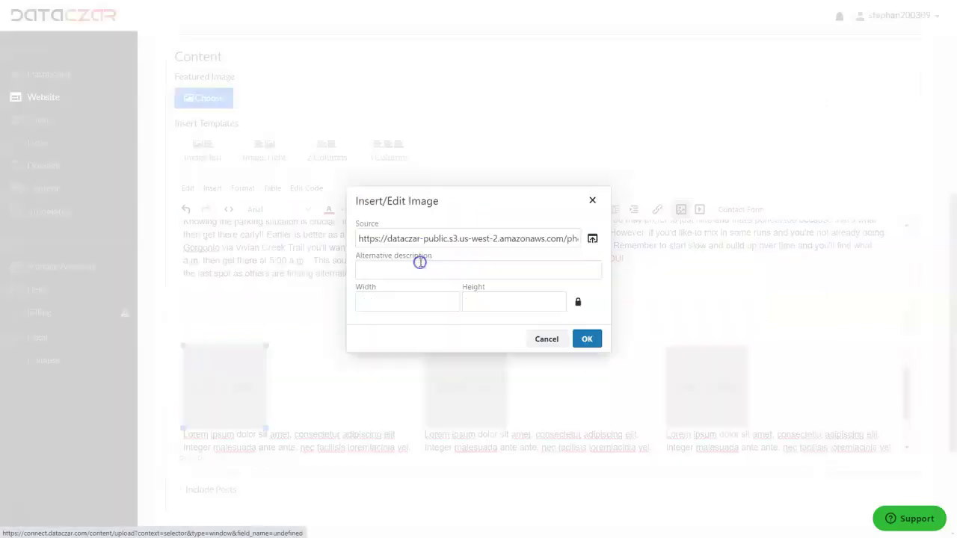
{"action": "left_click", "coordinate": [587, 341]}
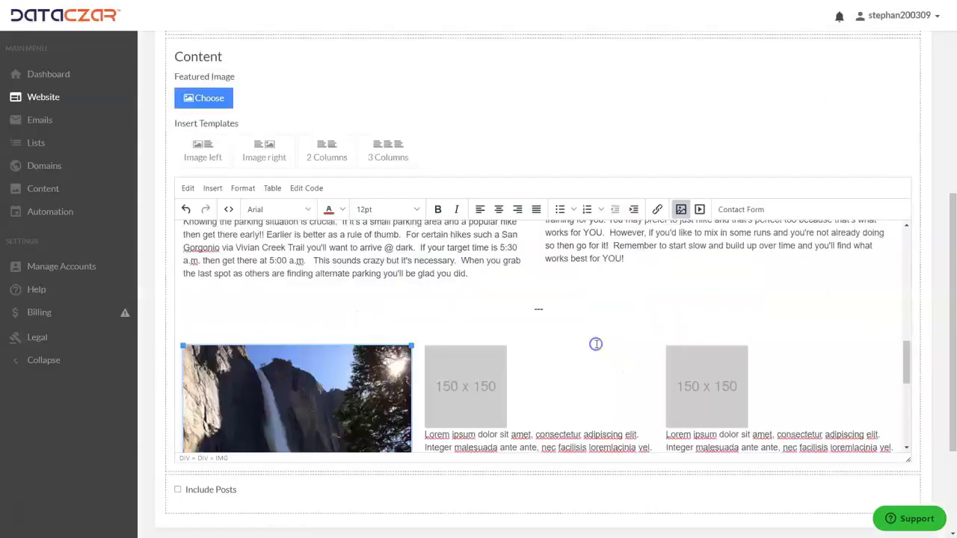
Replace the middle placeholder image with the photo of boulders and greenery above the clouds from My Images
{"action": "left_click", "coordinate": [486, 394]}
{"action": "left_click", "coordinate": [680, 209]}
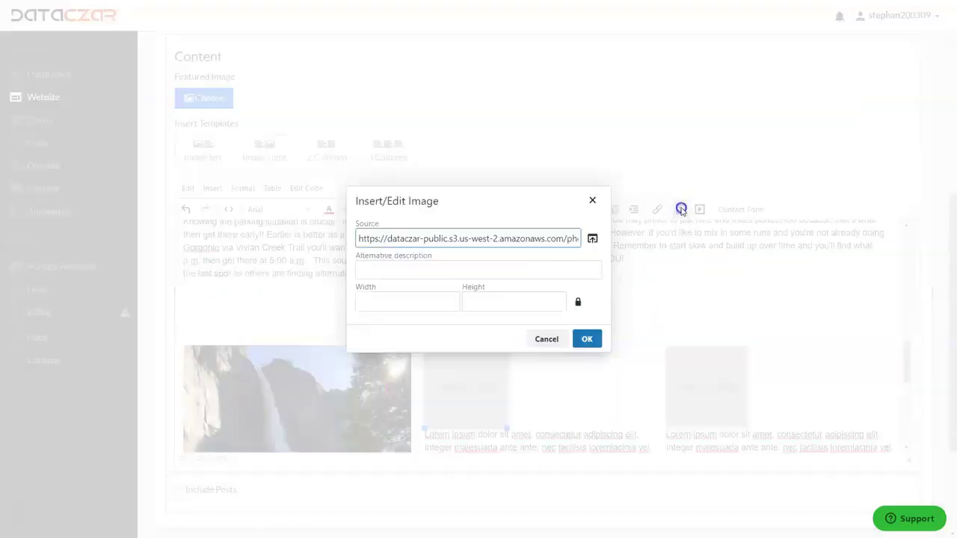
{"action": "left_click", "coordinate": [592, 239]}
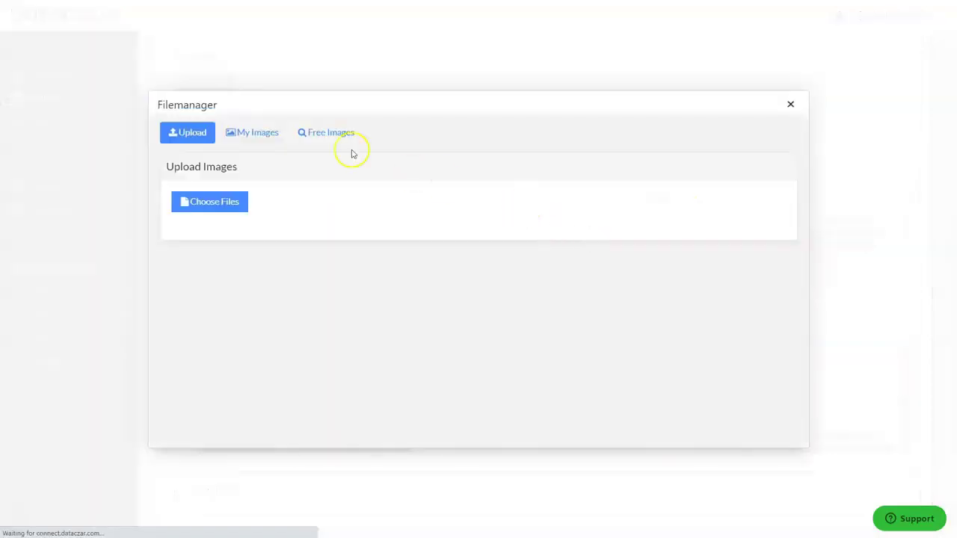
{"action": "left_click", "coordinate": [260, 135]}
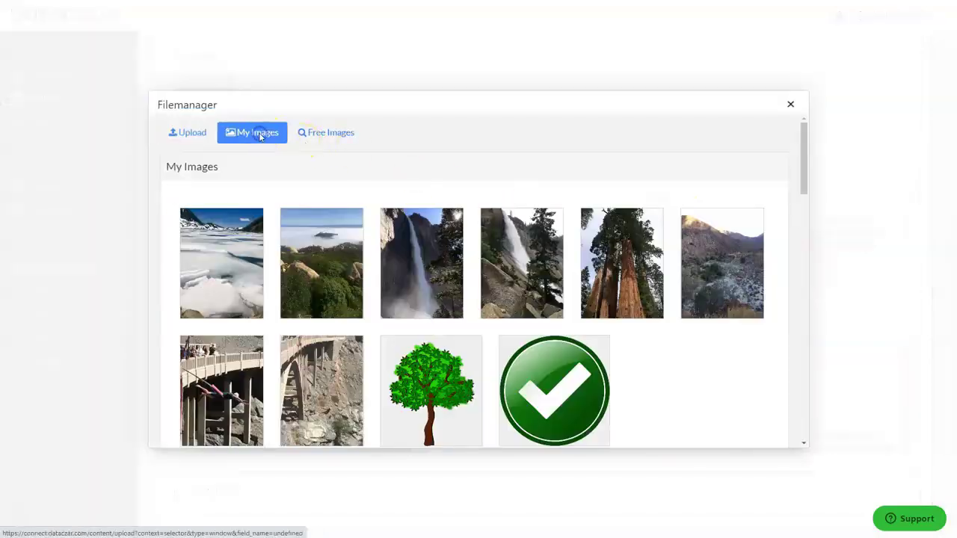
{"action": "left_click", "coordinate": [321, 264]}
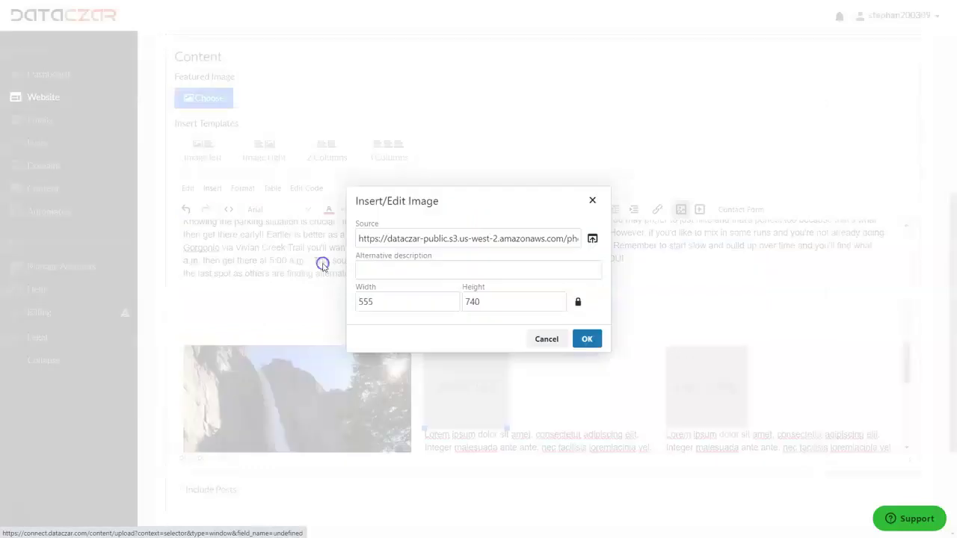
{"action": "left_click", "coordinate": [587, 338]}
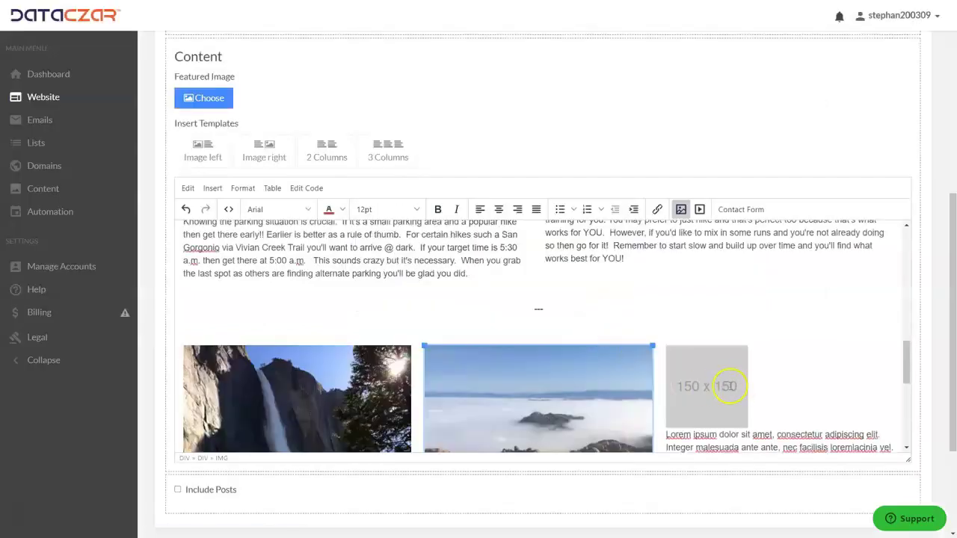
Replace the third placeholder image with the icy mountain lake photo from My Images
{"action": "left_click", "coordinate": [729, 386]}
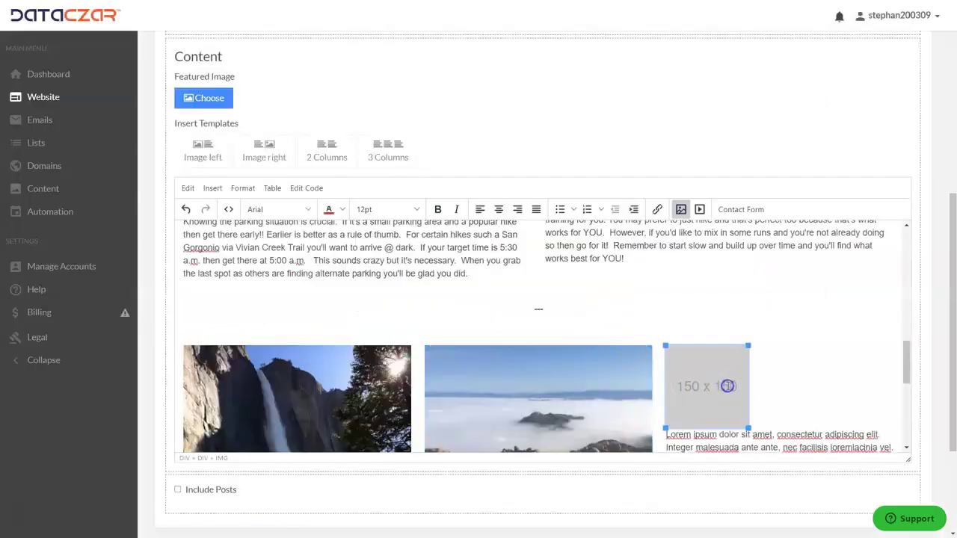
{"action": "left_click", "coordinate": [681, 211]}
{"action": "left_click", "coordinate": [592, 240]}
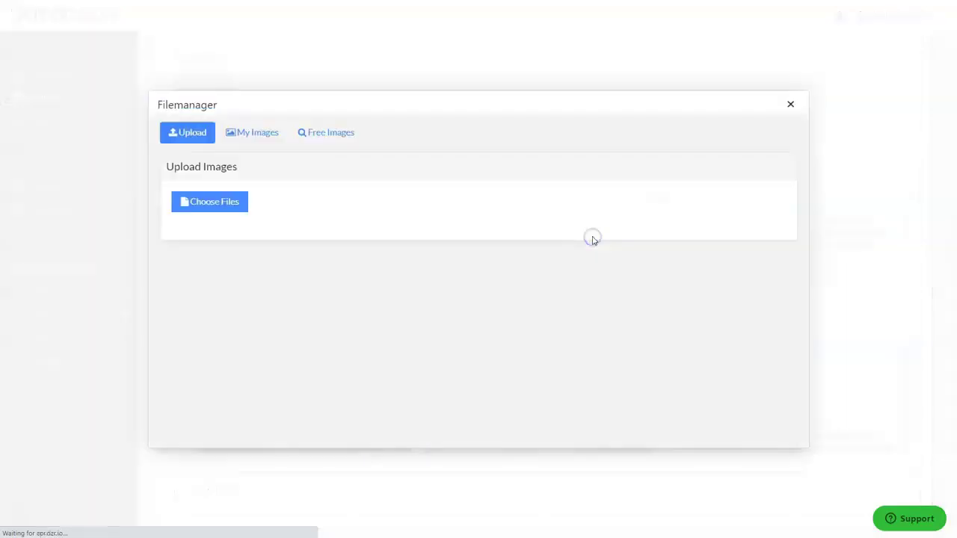
{"action": "left_click", "coordinate": [274, 133]}
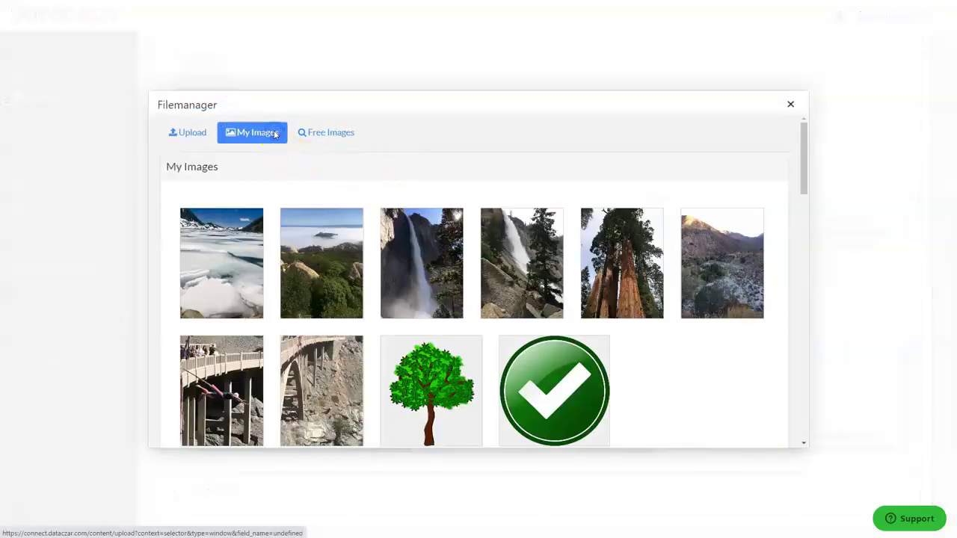
{"action": "left_click", "coordinate": [217, 254]}
{"action": "left_click", "coordinate": [521, 366]}
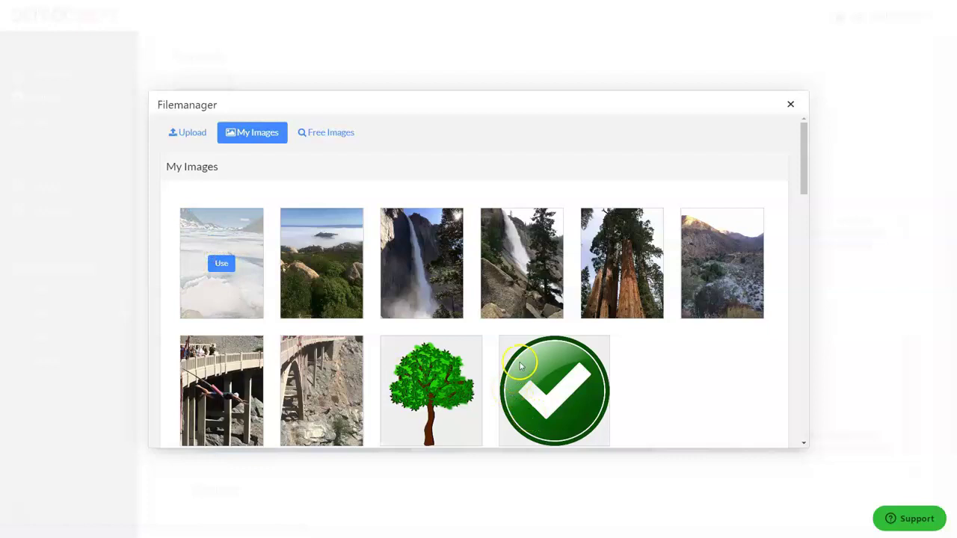
{"action": "left_click", "coordinate": [221, 263]}
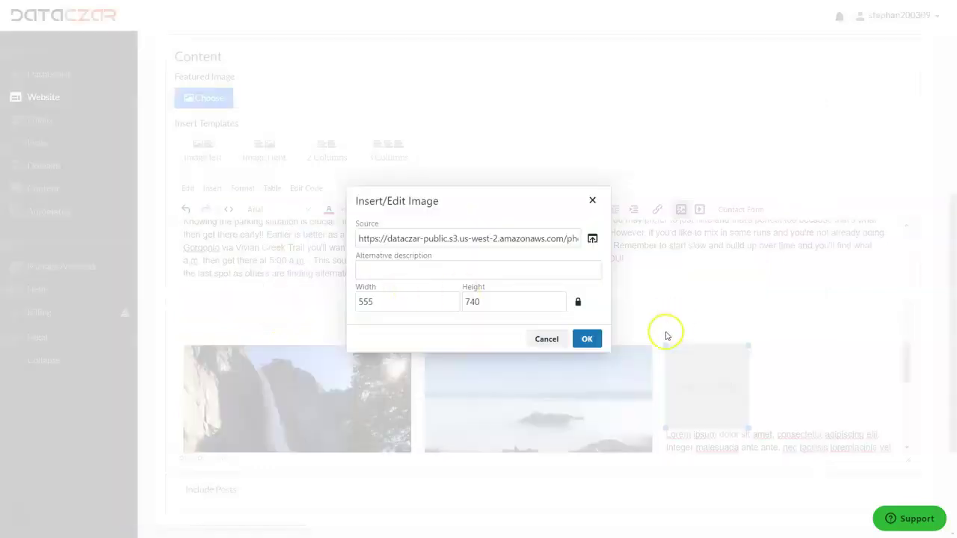
{"action": "left_click", "coordinate": [587, 339]}
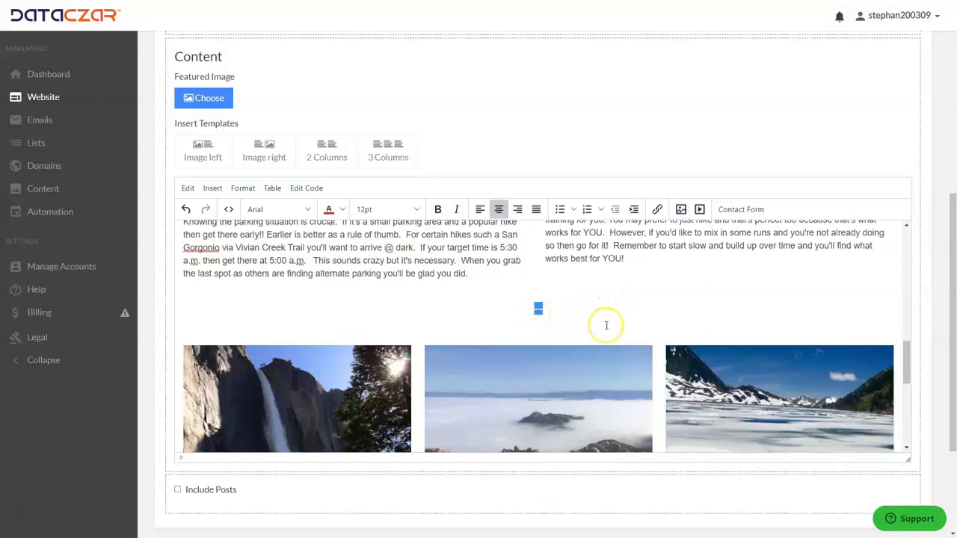
Delete the dashes and the extra blank line between the two-column tips and the row of three images
{"action": "key", "text": "BackSpace"}
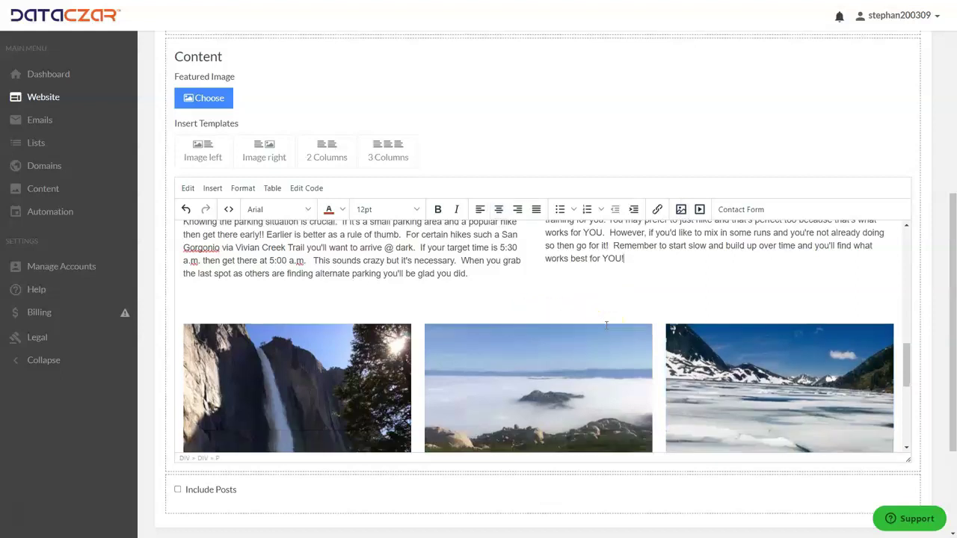
{"action": "left_click", "coordinate": [193, 303]}
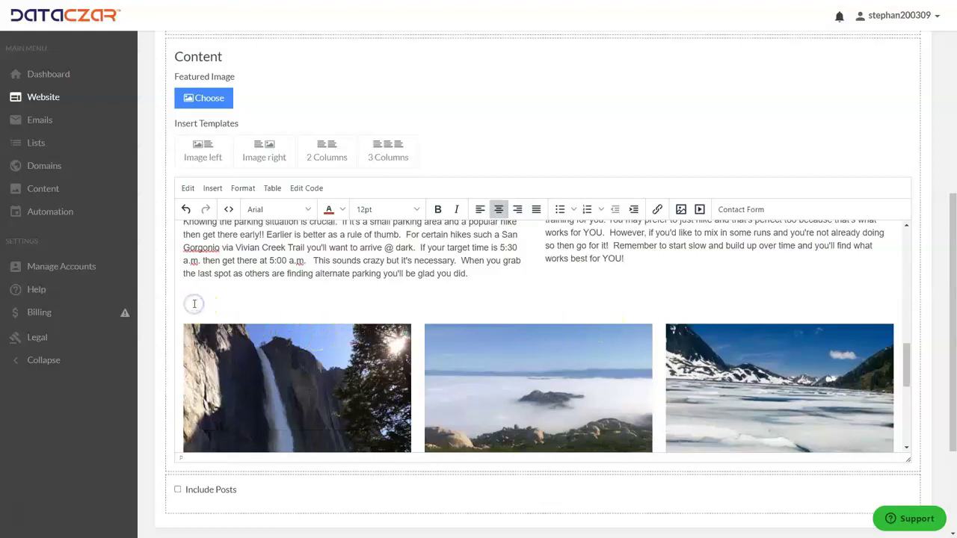
{"action": "key", "text": "BackSpace"}
Replace the placeholder text under the first of the three images with the caption "Upper Yosemite Falls, CA"
{"action": "scroll", "coordinate": [337, 289], "scroll_direction": "down", "scroll_amount": 3}
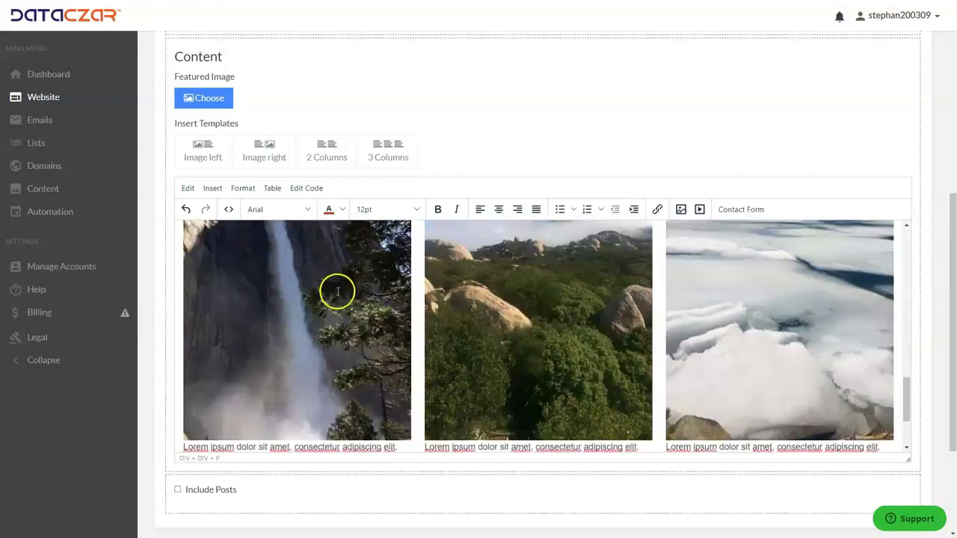
{"action": "left_click_drag", "start_coordinate": [270, 373], "coordinate": [200, 334]}
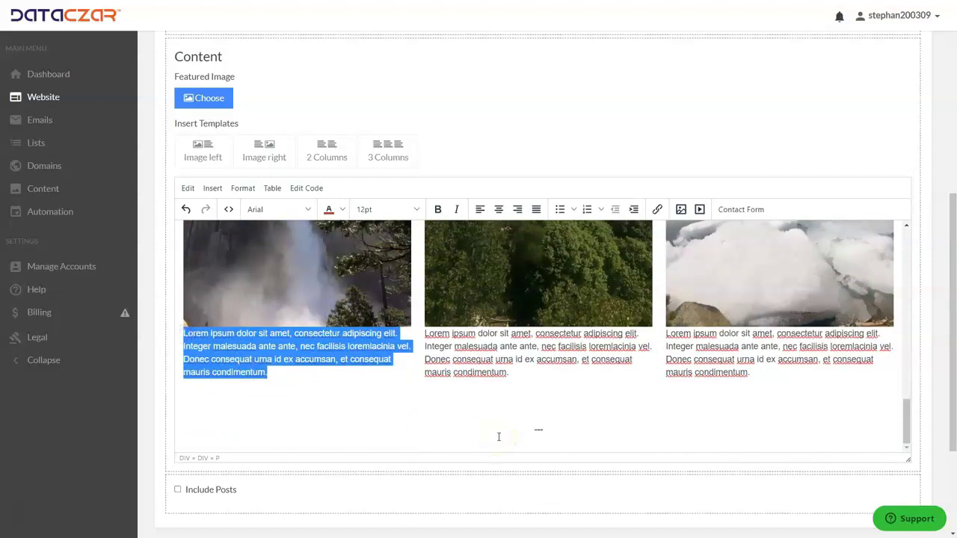
{"action": "type", "text": "Upper Yosemite Falls, CA"}
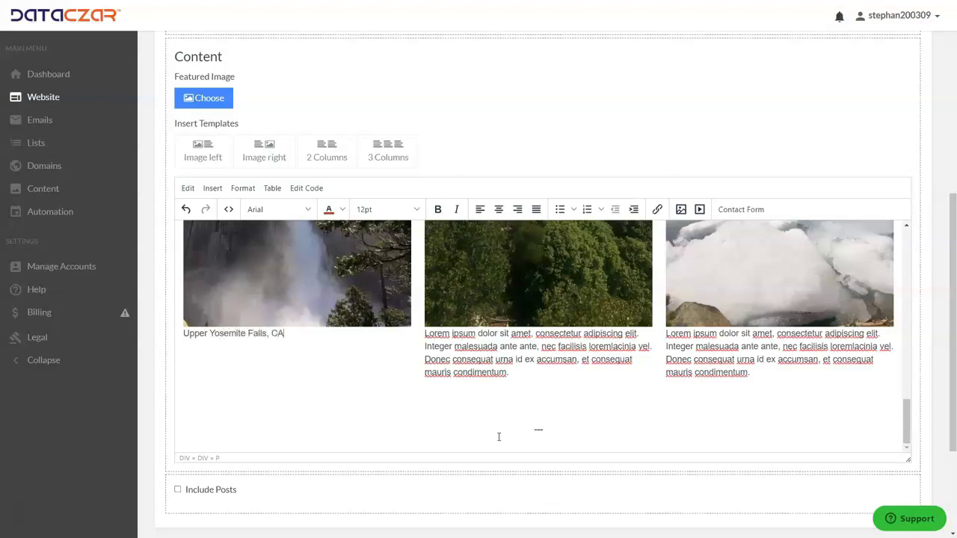
Replace the placeholder text under the second and third images with the captions "El Cajon Mountain, CA" and "Duck Lake, Mammoth, CA"
{"action": "left_click_drag", "start_coordinate": [516, 381], "coordinate": [453, 338]}
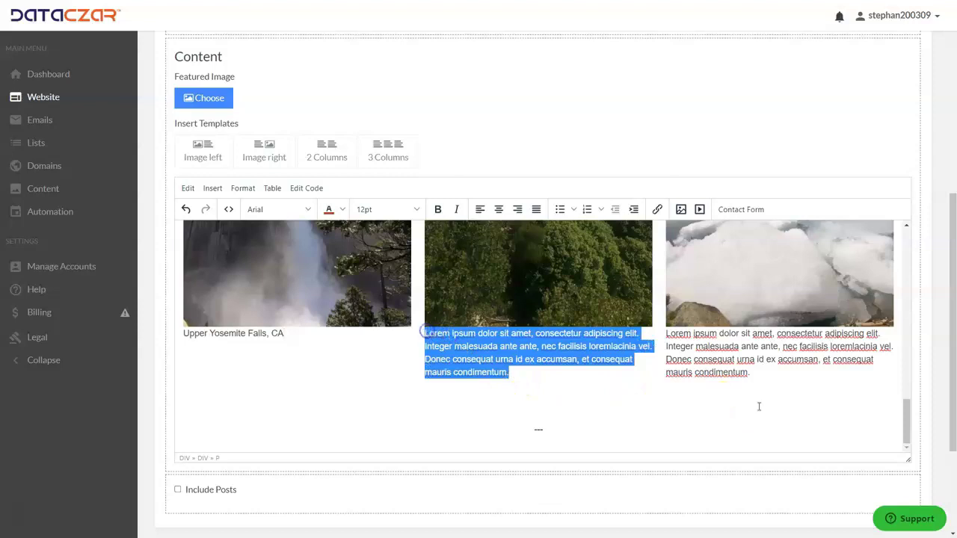
{"action": "type", "text": "El Cajon Mountain, CA"}
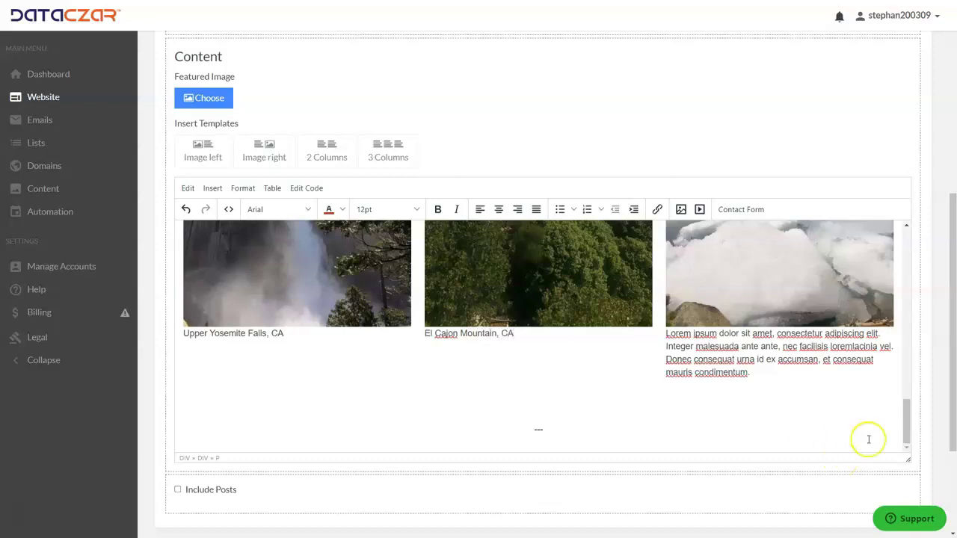
{"action": "left_click_drag", "start_coordinate": [751, 373], "coordinate": [666, 333]}
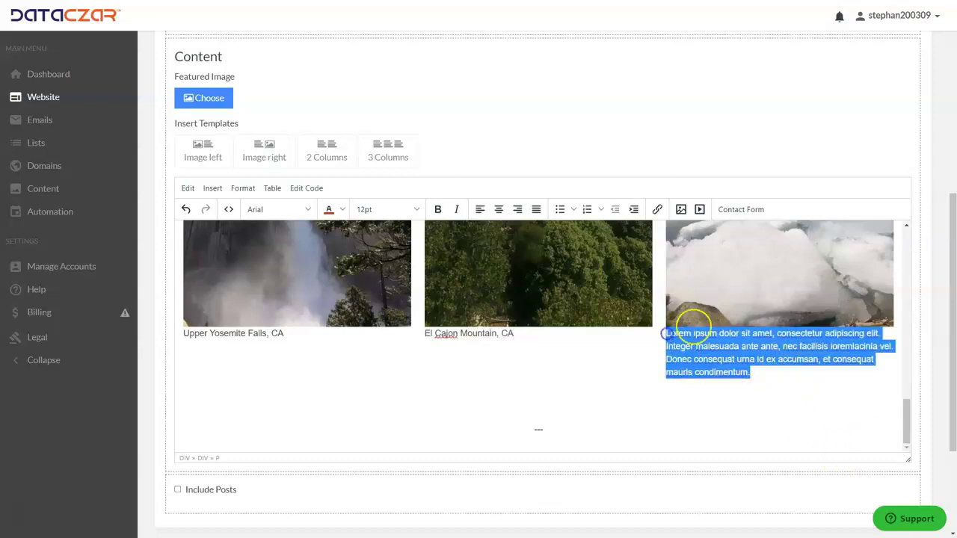
{"action": "type", "text": "Duck Lake, Mammoth, CA"}
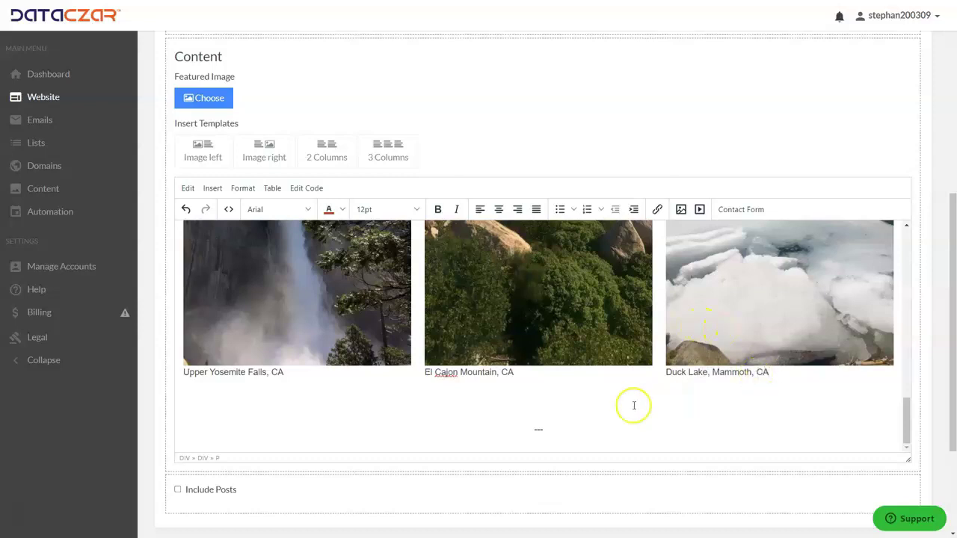
Delete the dashes below the captioned row of three images
{"action": "left_click", "coordinate": [558, 435]}
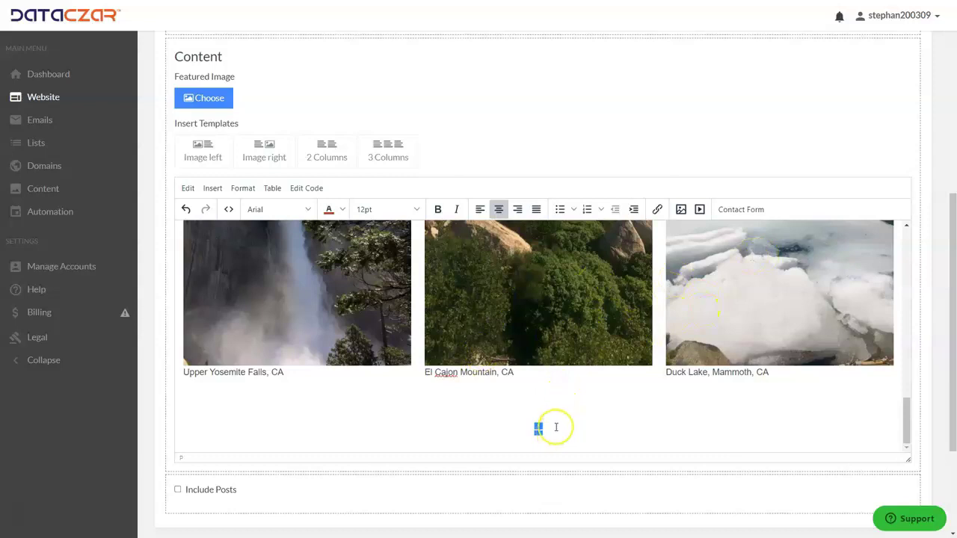
{"action": "scroll", "coordinate": [556, 426], "scroll_direction": "up", "scroll_amount": 3}
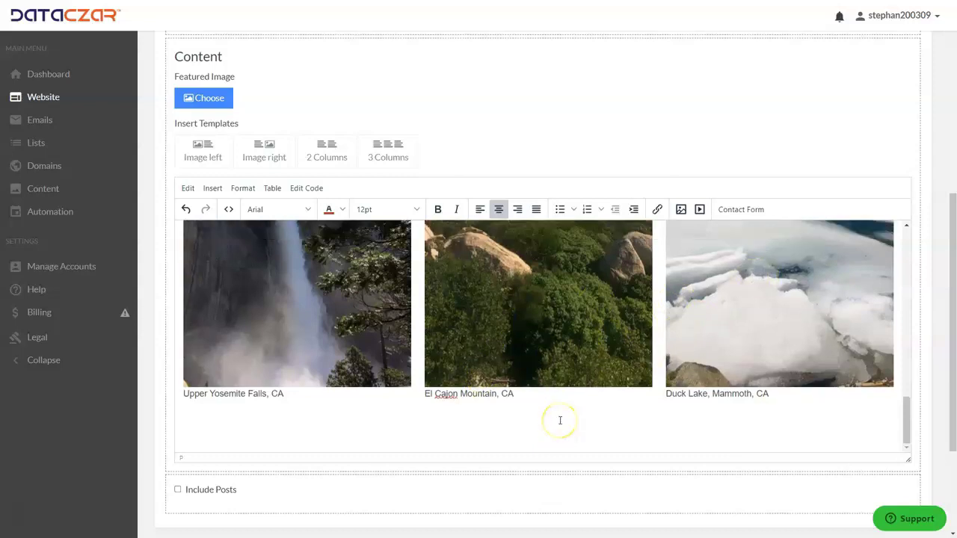
Preview the whole page in the mobile layout, from the heading to the last captioned image, and in the desktop layout
{"action": "scroll", "coordinate": [568, 366], "scroll_direction": "up", "scroll_amount": 10}
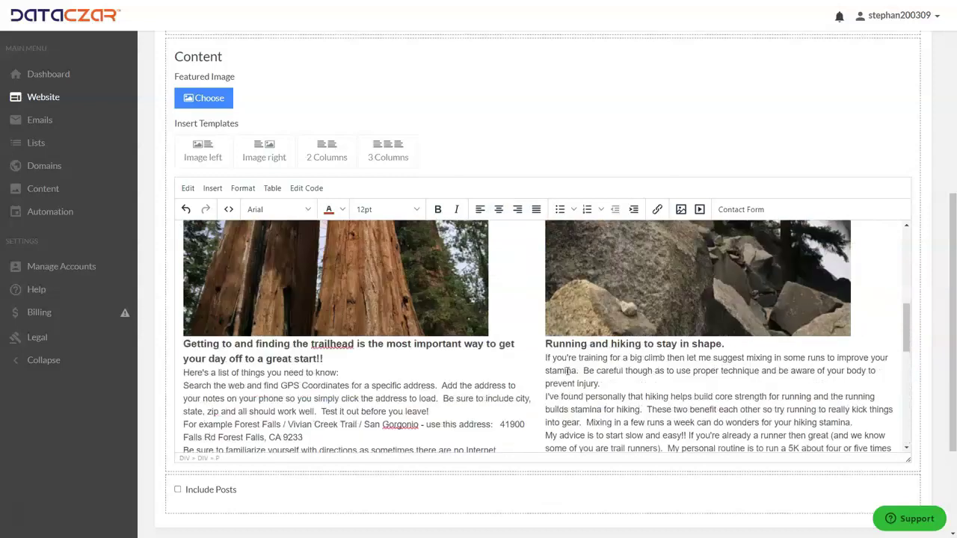
{"action": "scroll", "coordinate": [563, 321], "scroll_direction": "up", "scroll_amount": 3}
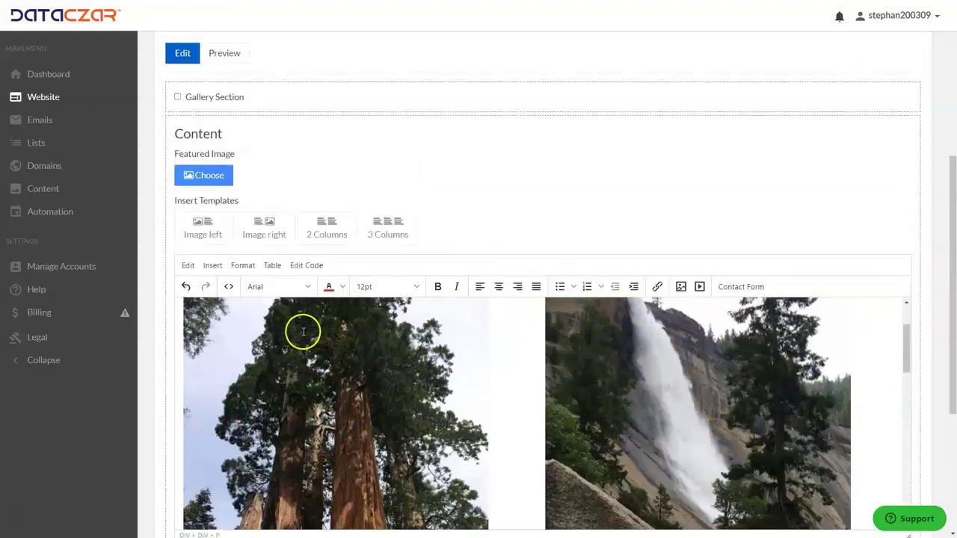
{"action": "scroll", "coordinate": [574, 148], "scroll_direction": "down", "scroll_amount": 3}
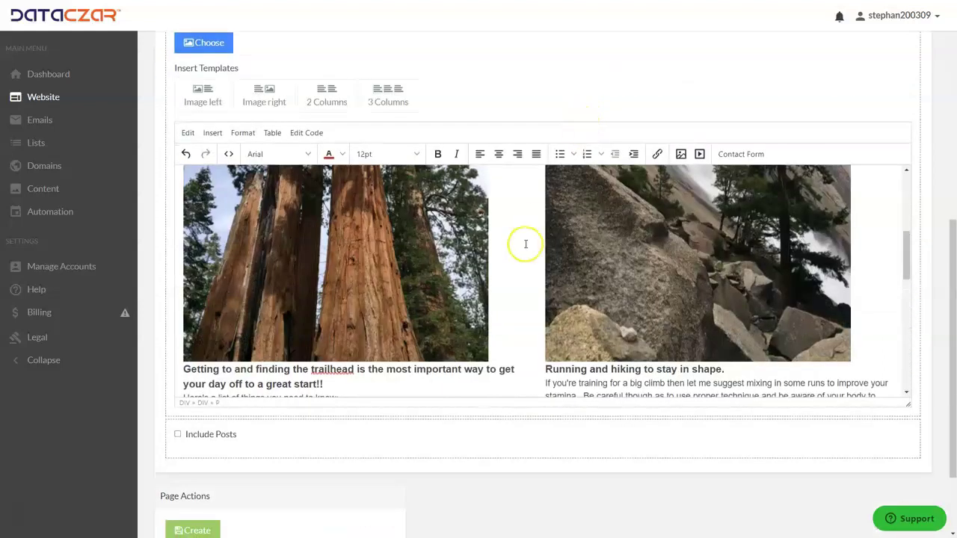
{"action": "scroll", "coordinate": [523, 243], "scroll_direction": "up", "scroll_amount": 5}
{"action": "scroll", "coordinate": [662, 214], "scroll_direction": "up", "scroll_amount": 4}
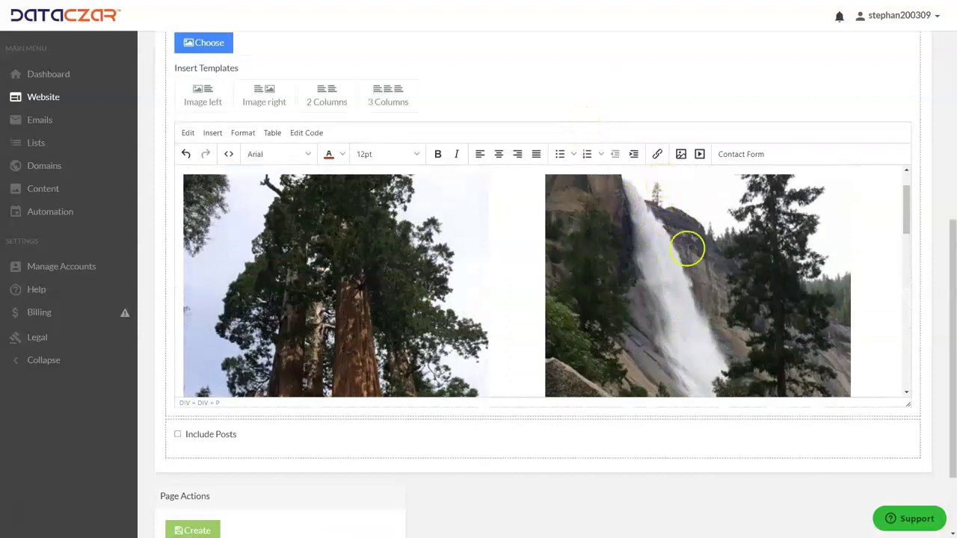
{"action": "scroll", "coordinate": [325, 122], "scroll_direction": "up", "scroll_amount": 3}
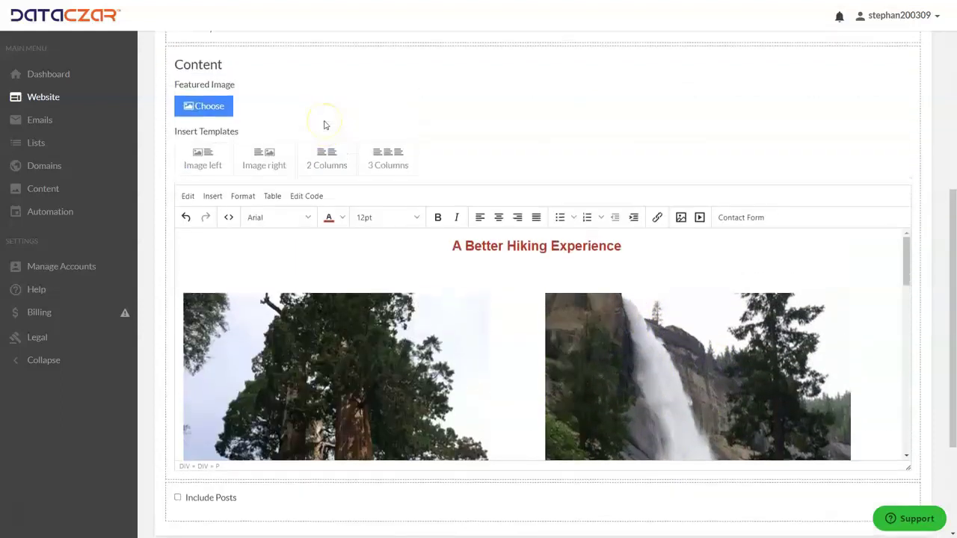
{"action": "left_click", "coordinate": [225, 145]}
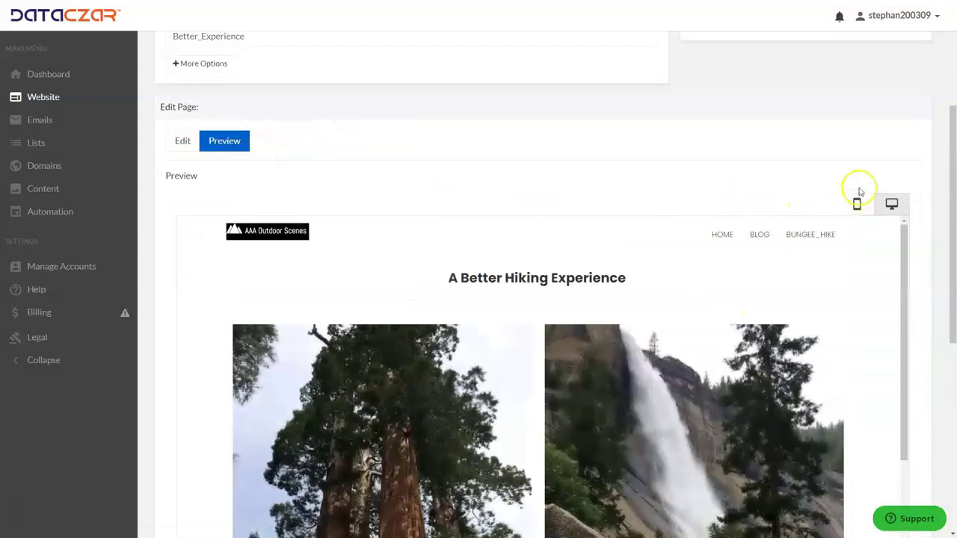
{"action": "left_click", "coordinate": [855, 207]}
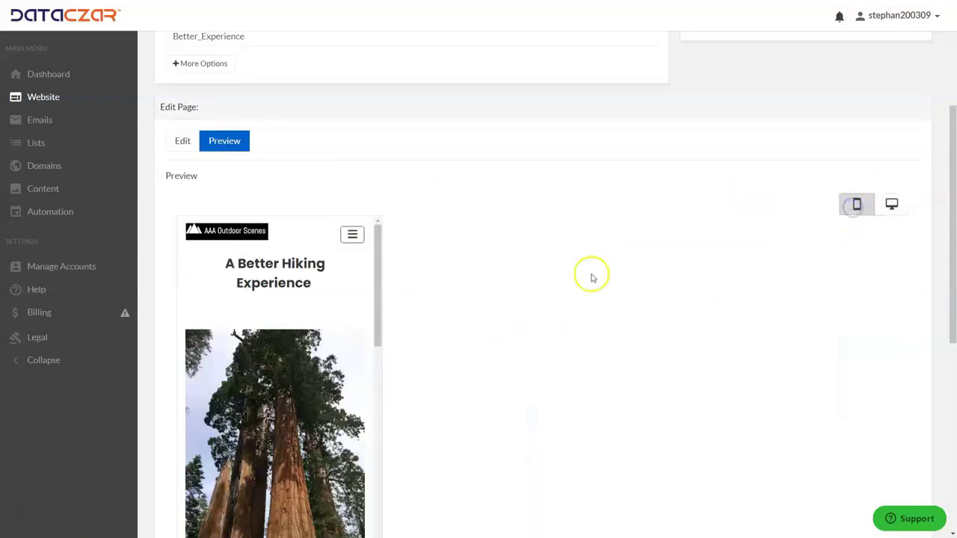
{"action": "scroll", "coordinate": [310, 284], "scroll_direction": "down", "scroll_amount": 4}
{"action": "scroll", "coordinate": [309, 284], "scroll_direction": "down", "scroll_amount": 15}
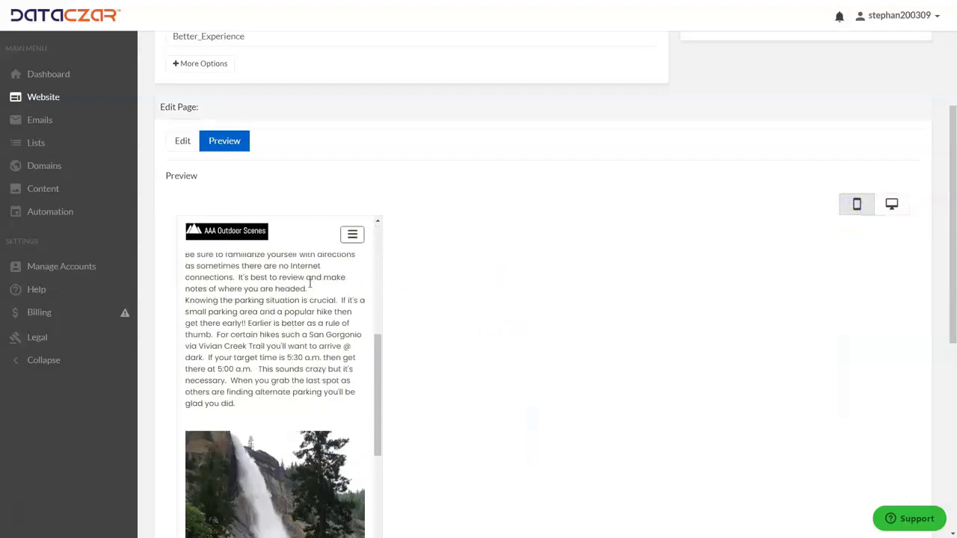
{"action": "scroll", "coordinate": [309, 284], "scroll_direction": "down", "scroll_amount": 10}
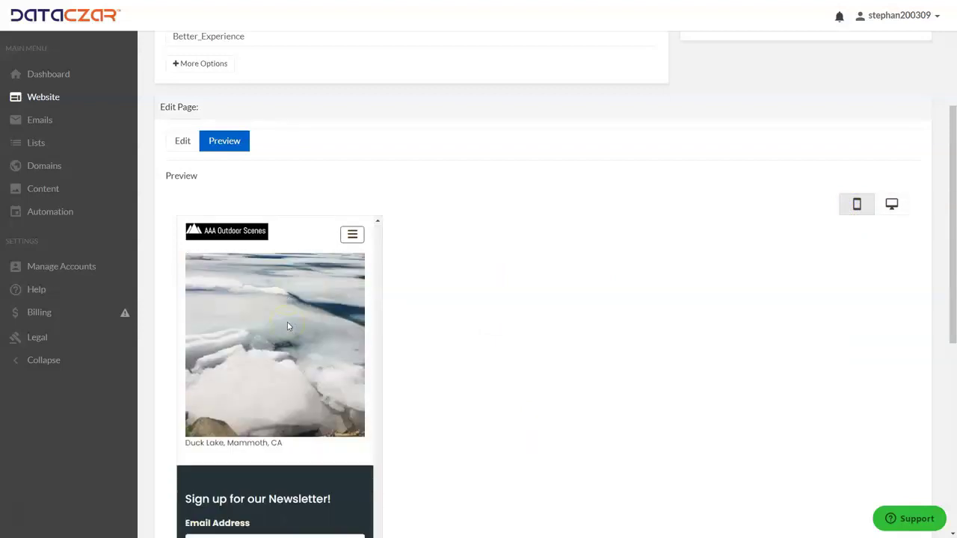
{"action": "scroll", "coordinate": [287, 326], "scroll_direction": "up", "scroll_amount": 10}
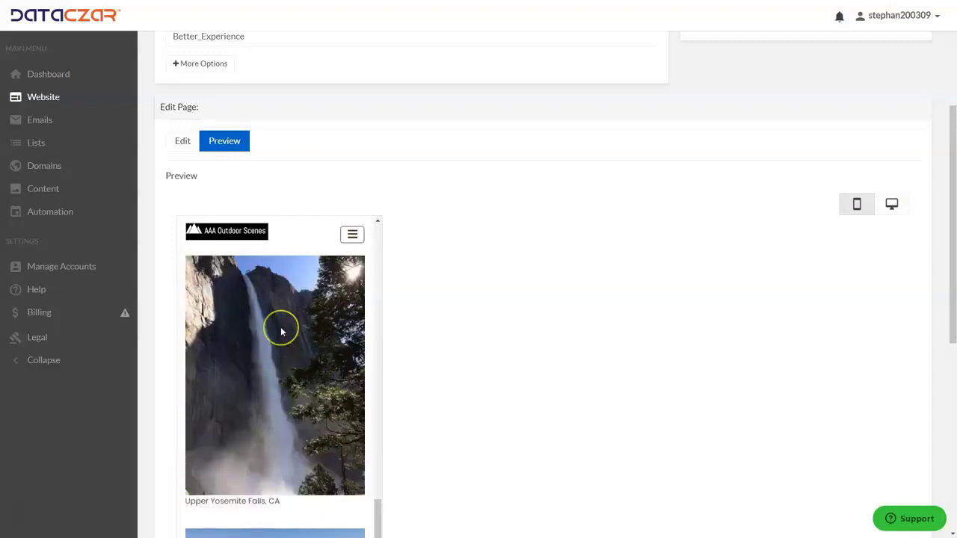
{"action": "scroll", "coordinate": [281, 331], "scroll_direction": "up", "scroll_amount": 10}
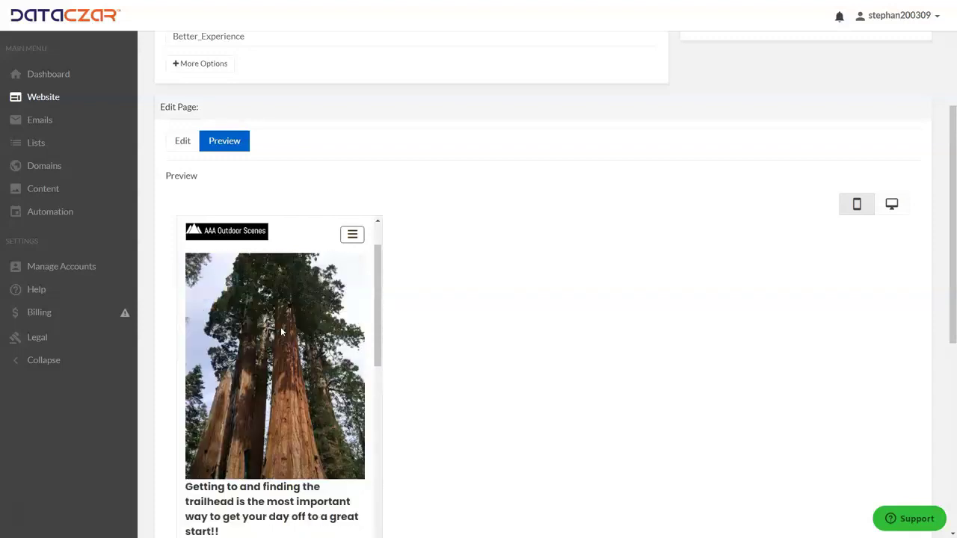
{"action": "scroll", "coordinate": [281, 331], "scroll_direction": "up", "scroll_amount": 3}
{"action": "left_click", "coordinate": [891, 204]}
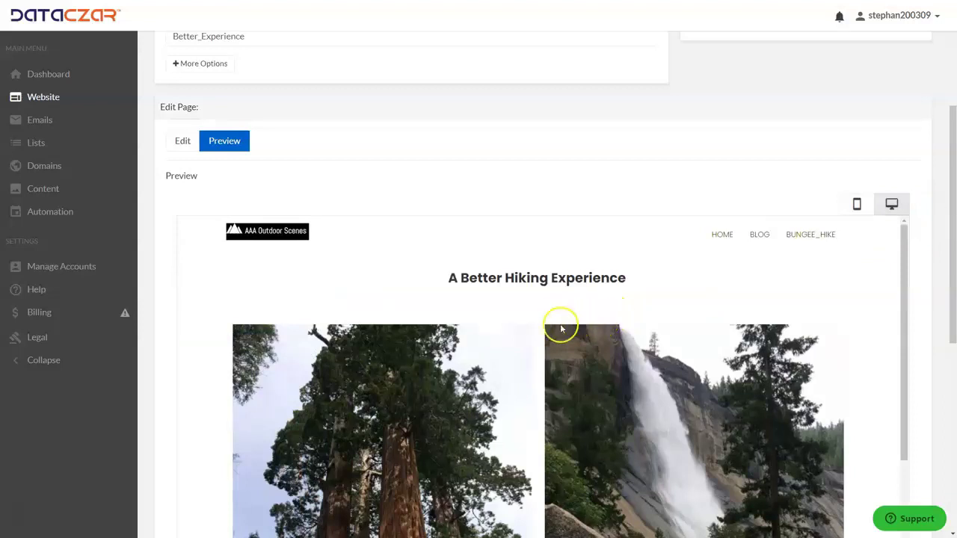
{"action": "scroll", "coordinate": [255, 319], "scroll_direction": "down", "scroll_amount": 5}
Return from the preview to editing and create the Better_Experience page
{"action": "left_click", "coordinate": [183, 140]}
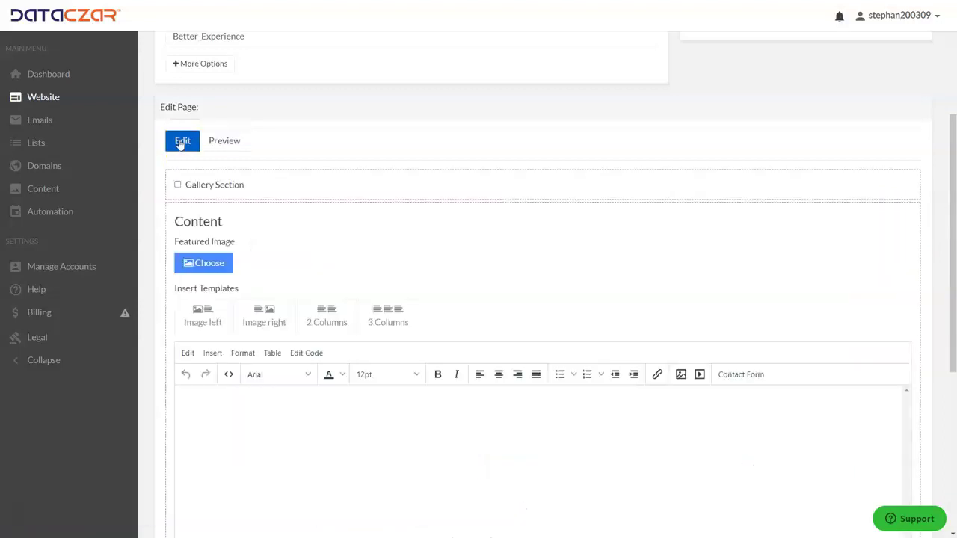
{"action": "scroll", "coordinate": [229, 304], "scroll_direction": "down", "scroll_amount": 5}
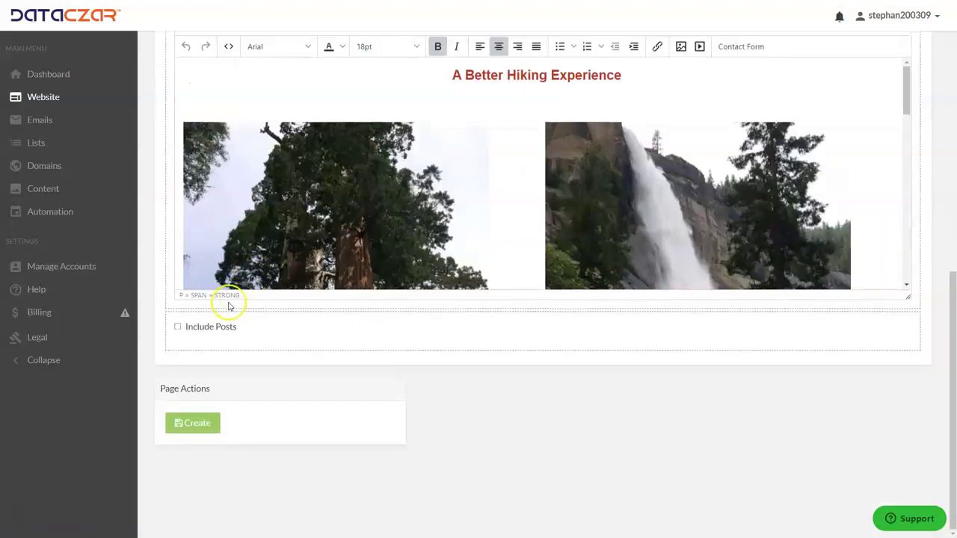
{"action": "left_click", "coordinate": [202, 429]}
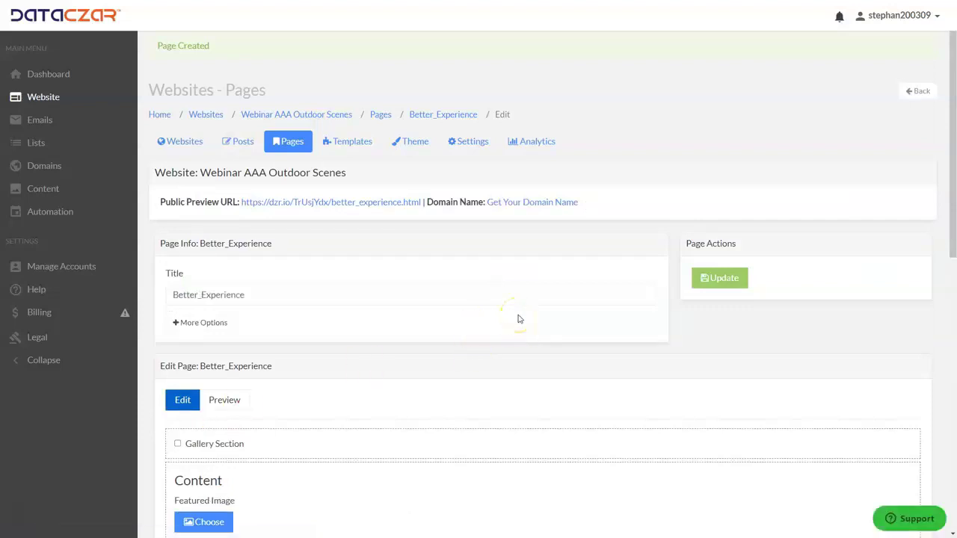
Switch to the live AAA Outdoor Scenes website, reload it and open its Better_Experience page
{"action": "key", "text": "ctrl+Tab"}
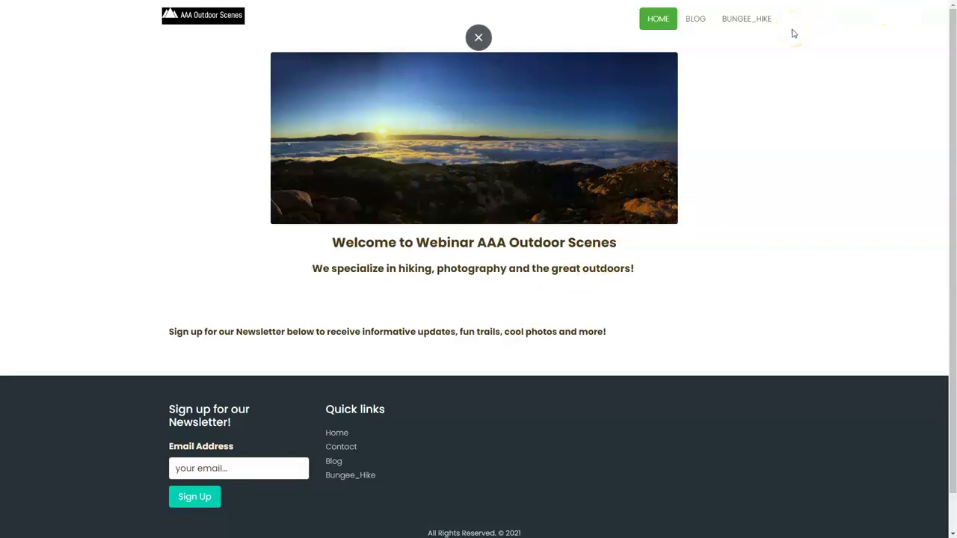
{"action": "key", "text": "F5"}
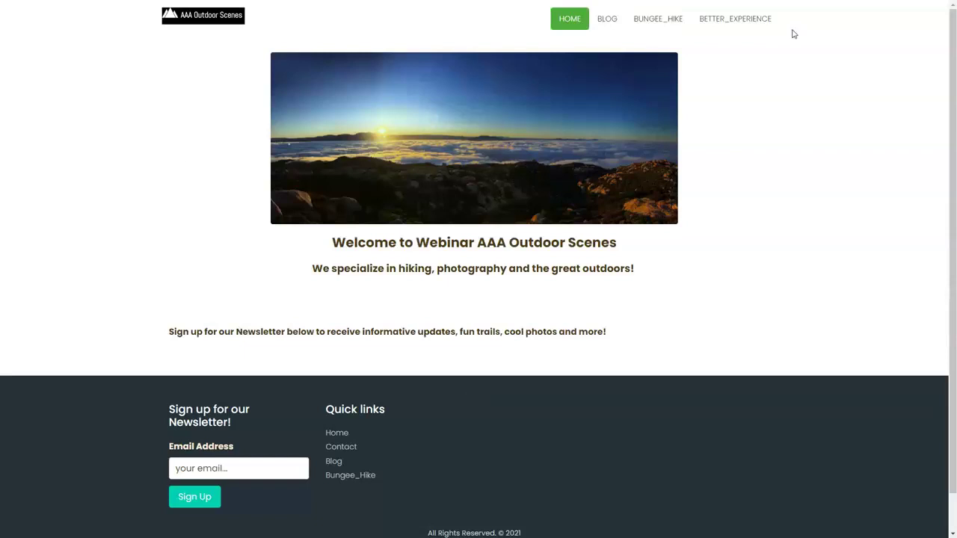
{"action": "left_click", "coordinate": [769, 53]}
{"action": "left_click", "coordinate": [745, 26]}
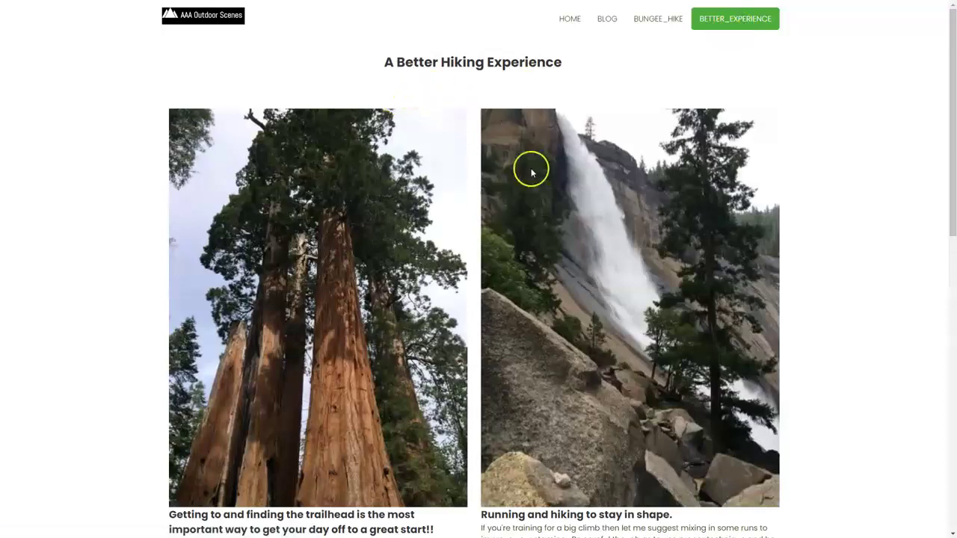
Examine the published page's two hiking-tip columns and captioned image row, and close the live website
{"action": "scroll", "coordinate": [551, 293], "scroll_direction": "down", "scroll_amount": 3}
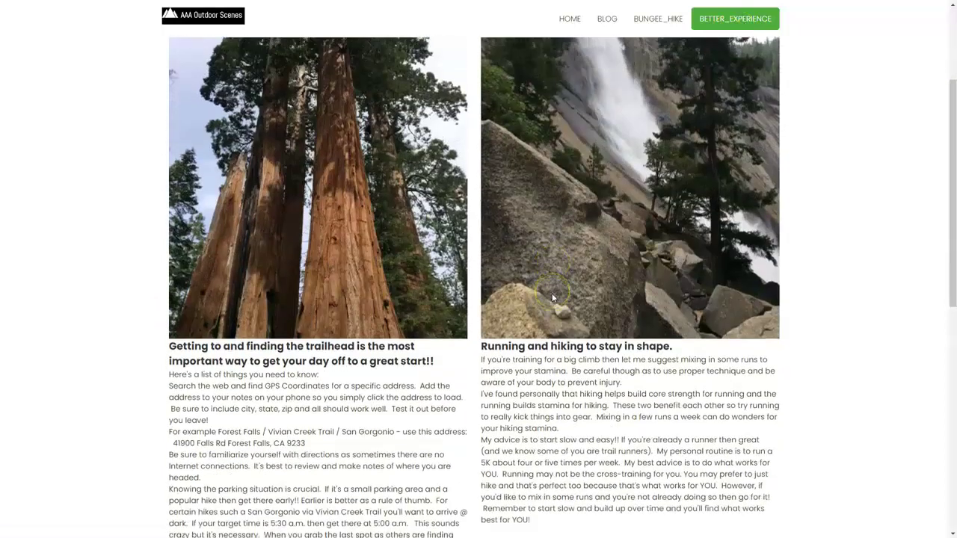
{"action": "scroll", "coordinate": [552, 297], "scroll_direction": "down", "scroll_amount": 7}
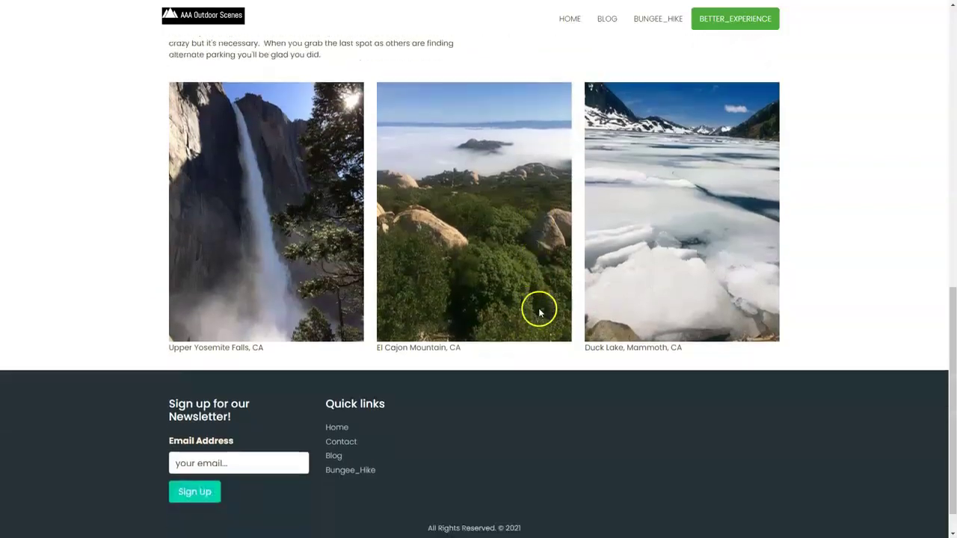
{"action": "scroll", "coordinate": [540, 312], "scroll_direction": "down", "scroll_amount": 1}
{"action": "scroll", "coordinate": [525, 246], "scroll_direction": "up", "scroll_amount": 8}
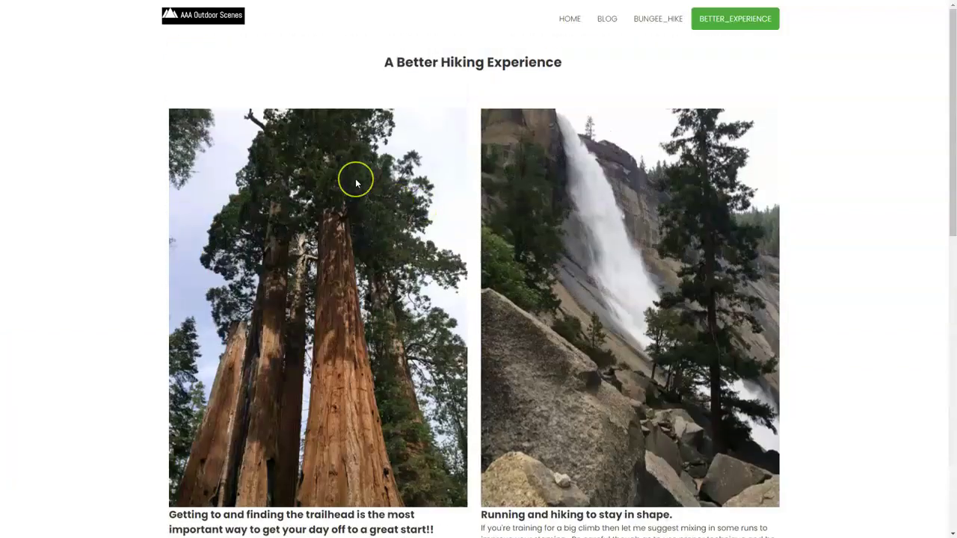
{"action": "key", "text": "ctrl+w"}
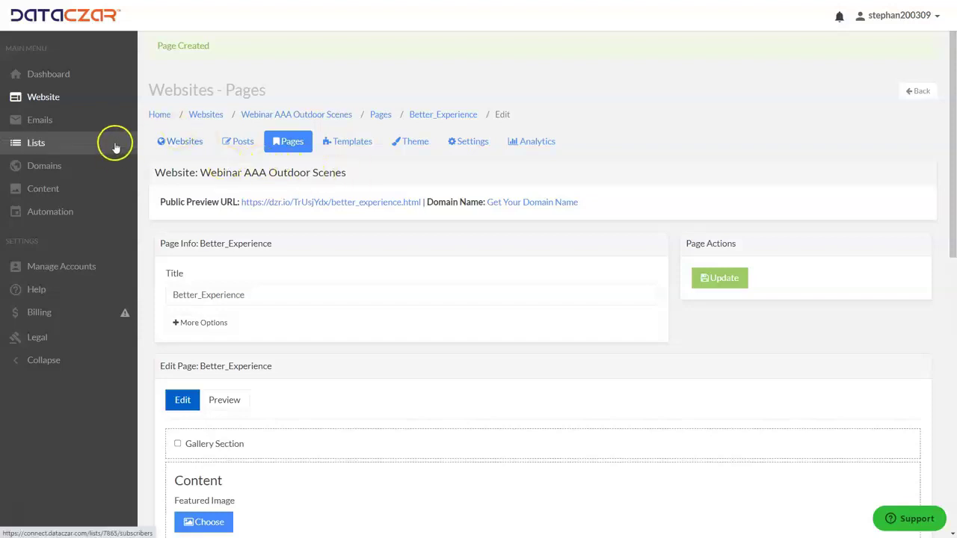
View the featured tutorial videos in Help, highlight the title "How to Start Building Your Website - 3rd Edition", and return to the Dashboard
{"action": "left_click", "coordinate": [42, 296]}
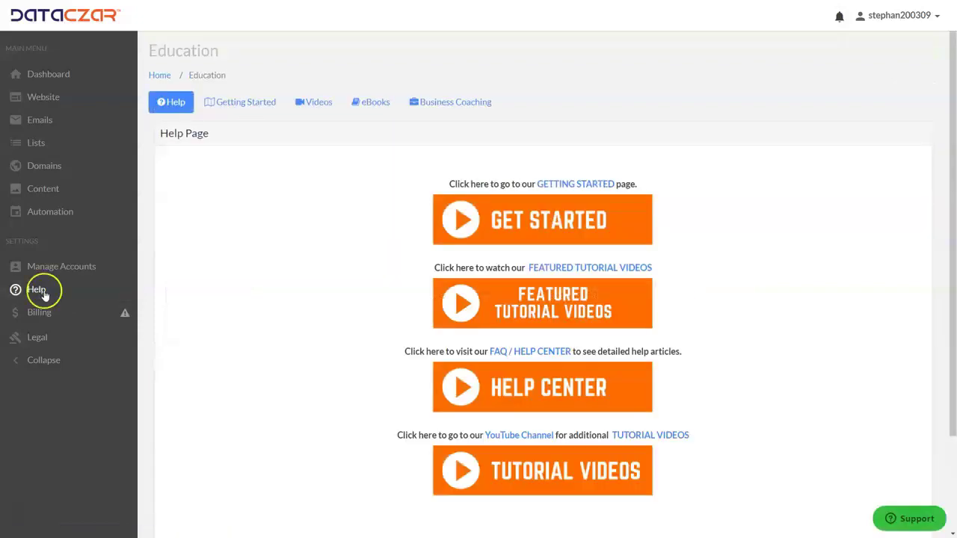
{"action": "left_click", "coordinate": [550, 313]}
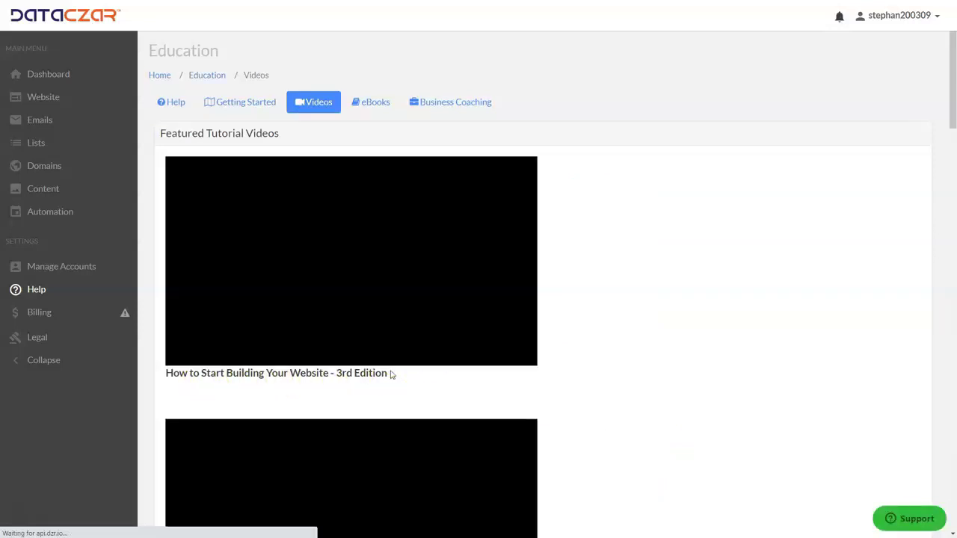
{"action": "triple_click", "coordinate": [152, 379]}
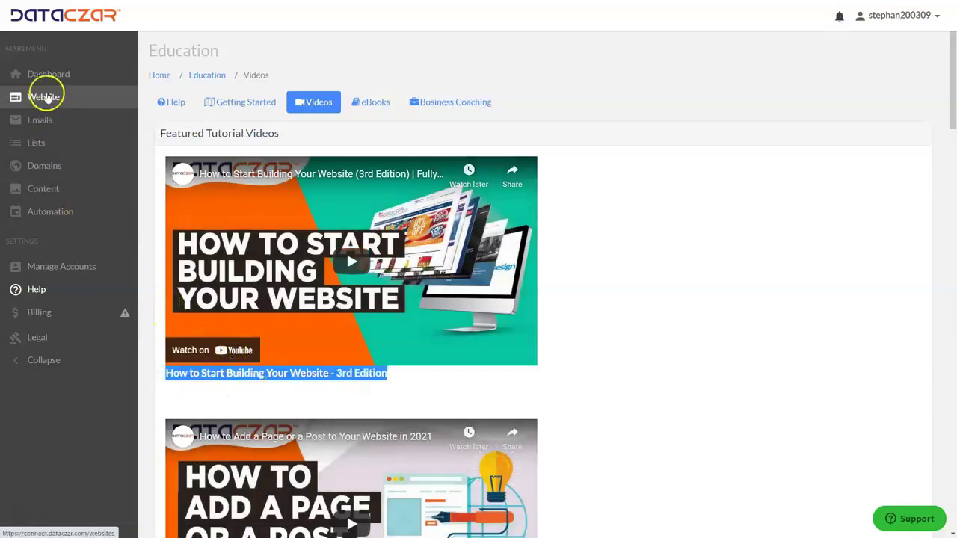
{"action": "left_click", "coordinate": [45, 73]}
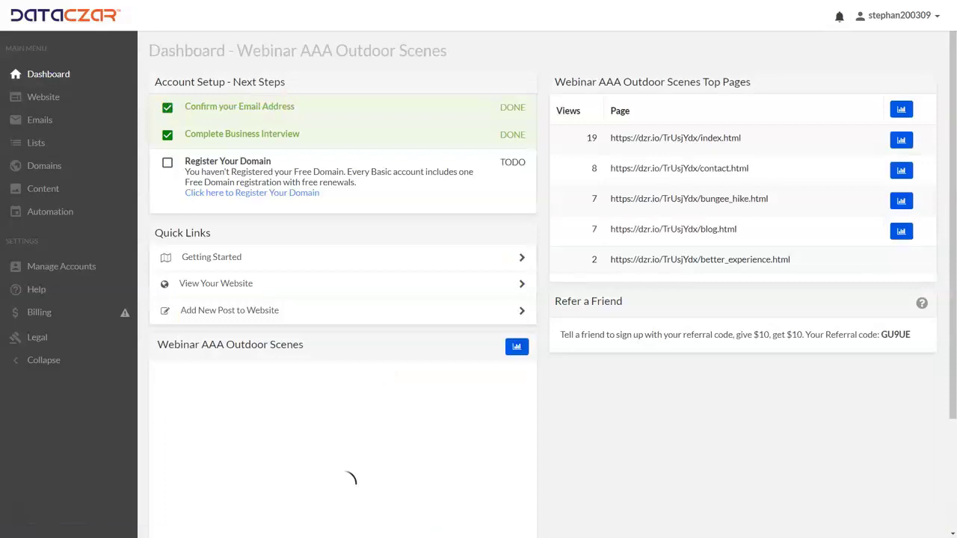